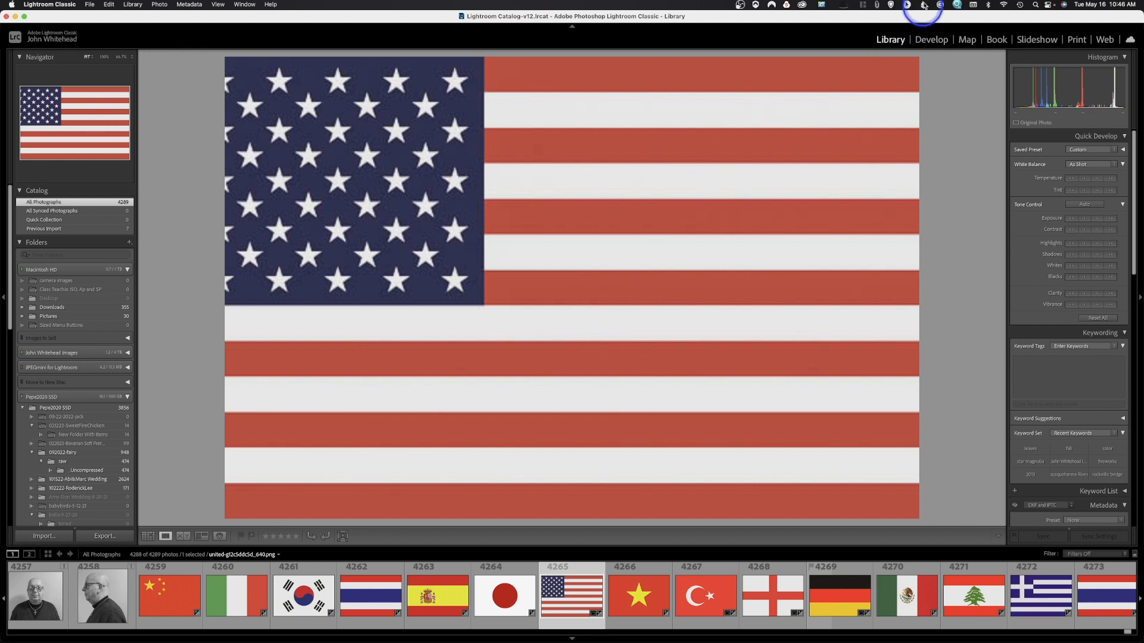
# Open the photo import window and set the import method to Copy.
pyautogui.click(802, 5)
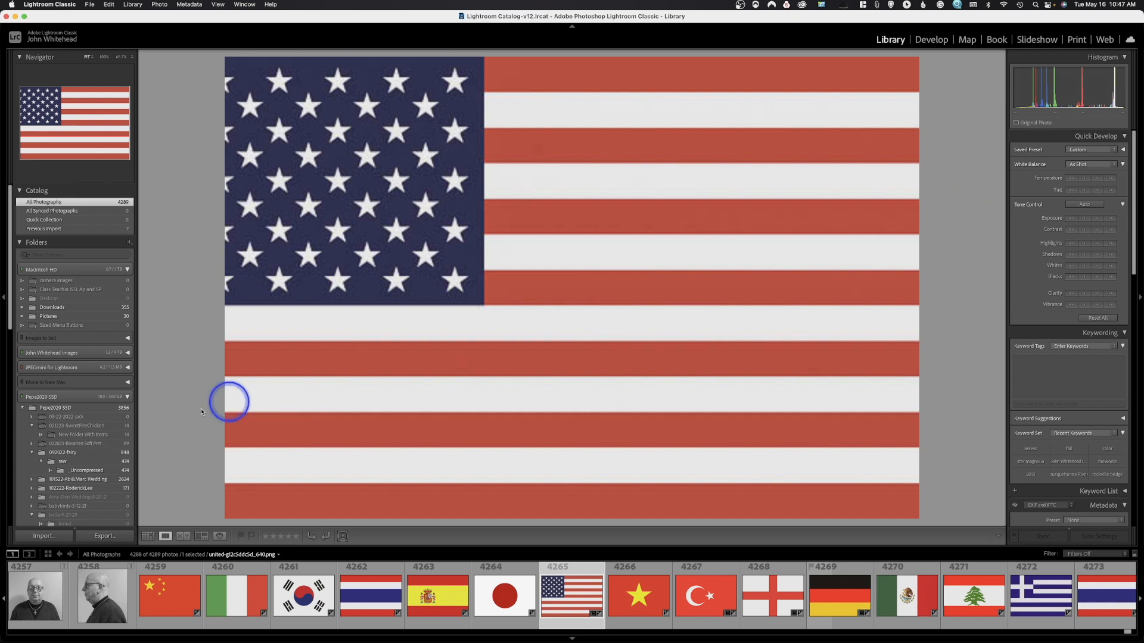
pyautogui.click(125, 398)
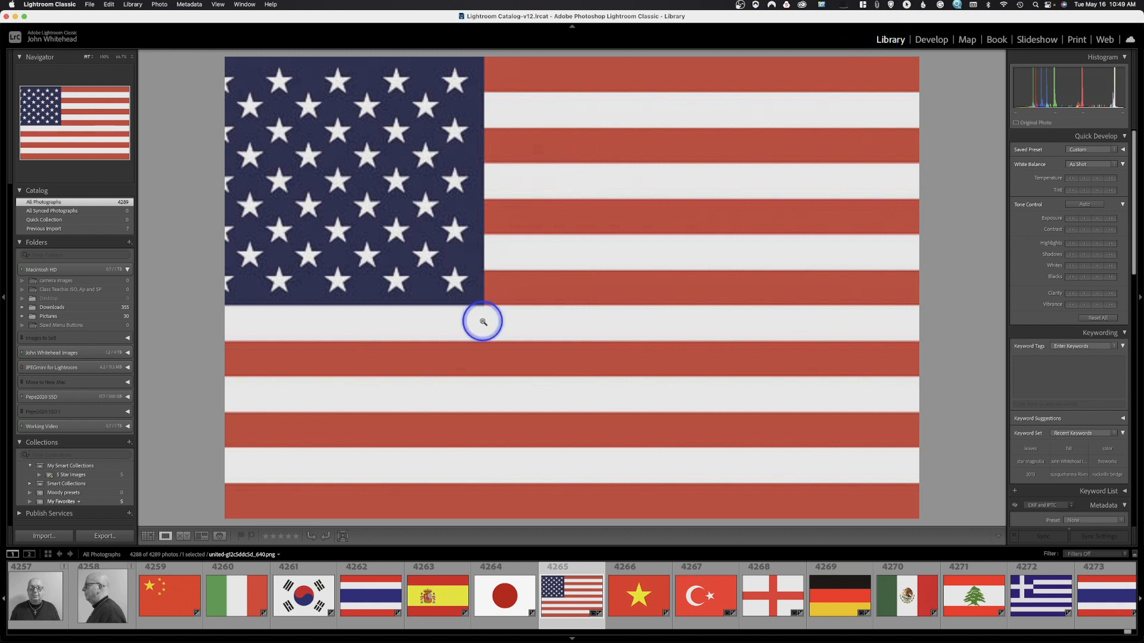
pyautogui.click(56, 536)
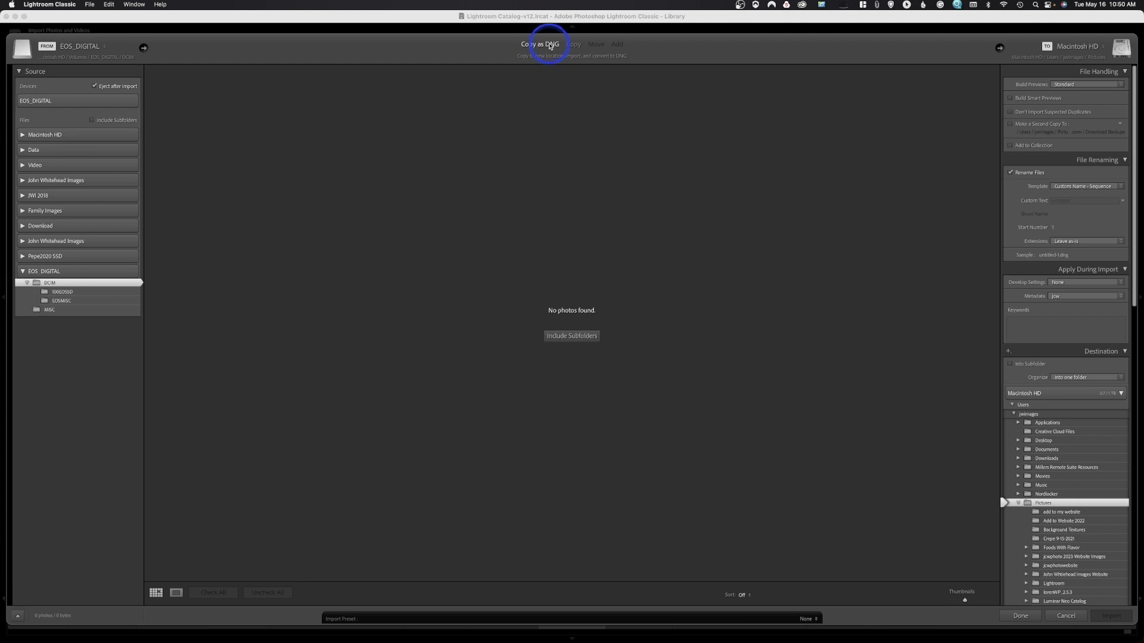
pyautogui.click(573, 45)
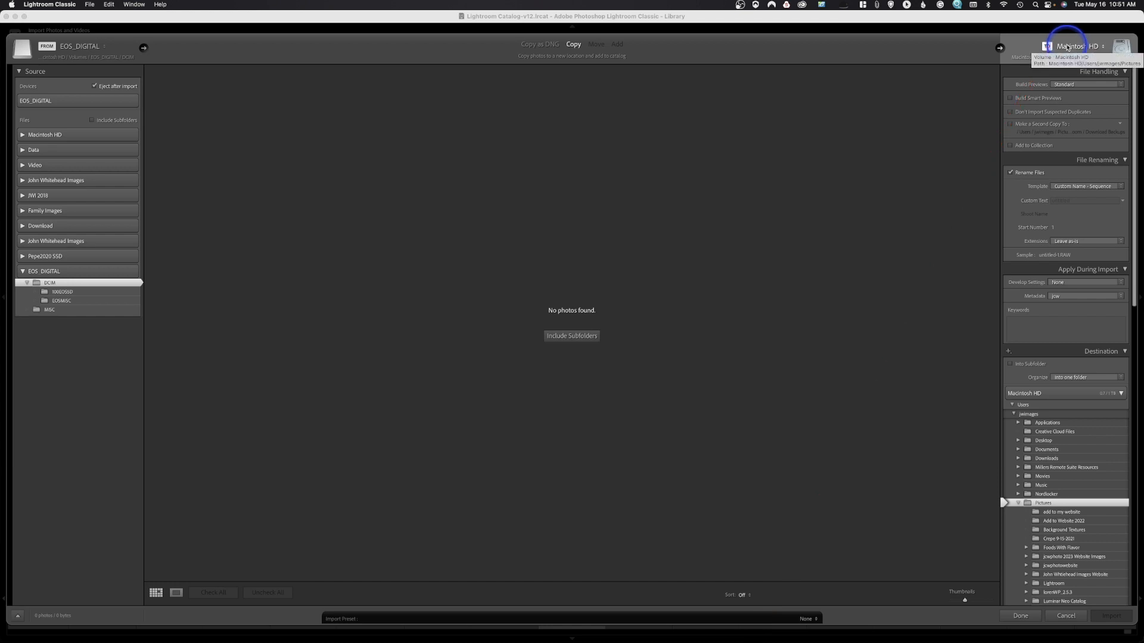
# Choose the Lightroom to Photoshop Workflow folder in Downloads on Macintosh HD as the source and set the import method to Add.
pyautogui.click(620, 47)
pyautogui.click(617, 45)
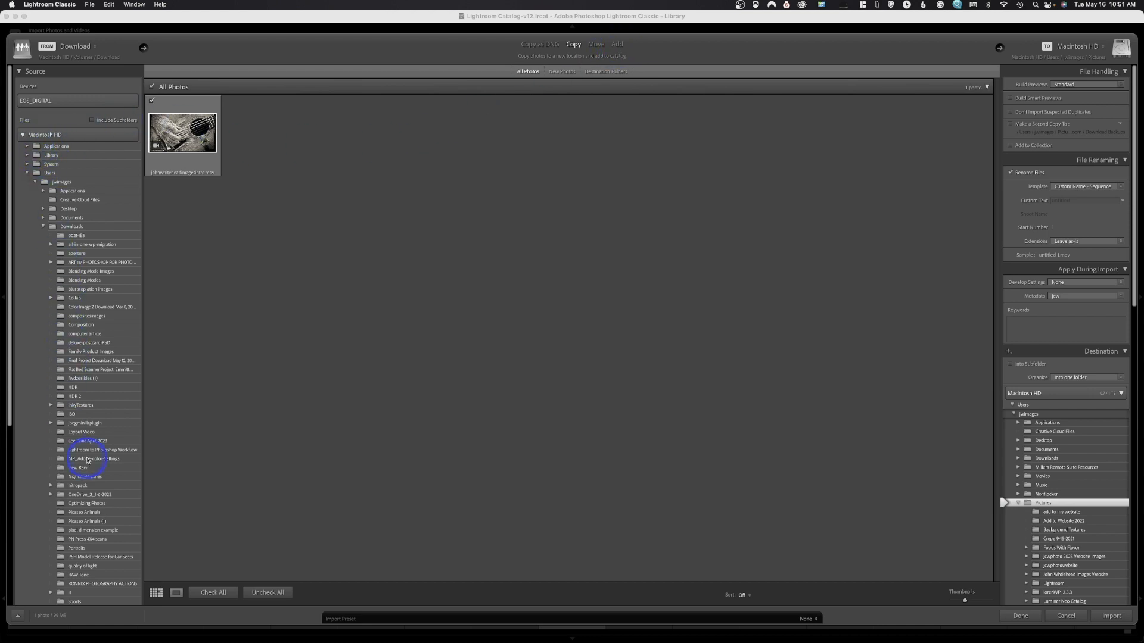
pyautogui.click(83, 451)
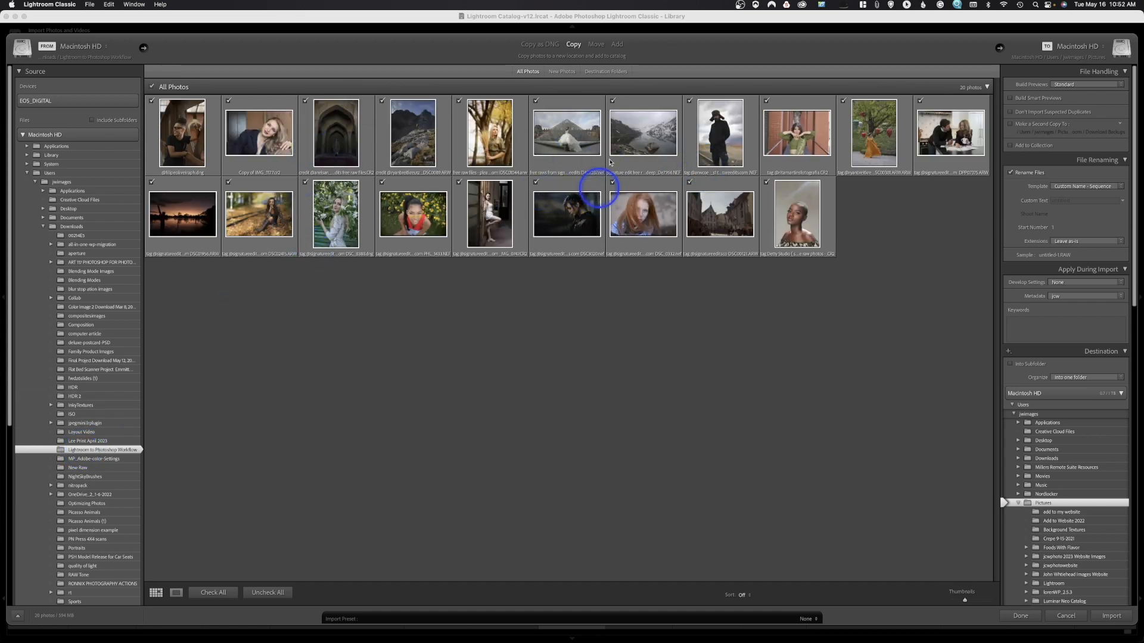
pyautogui.click(618, 45)
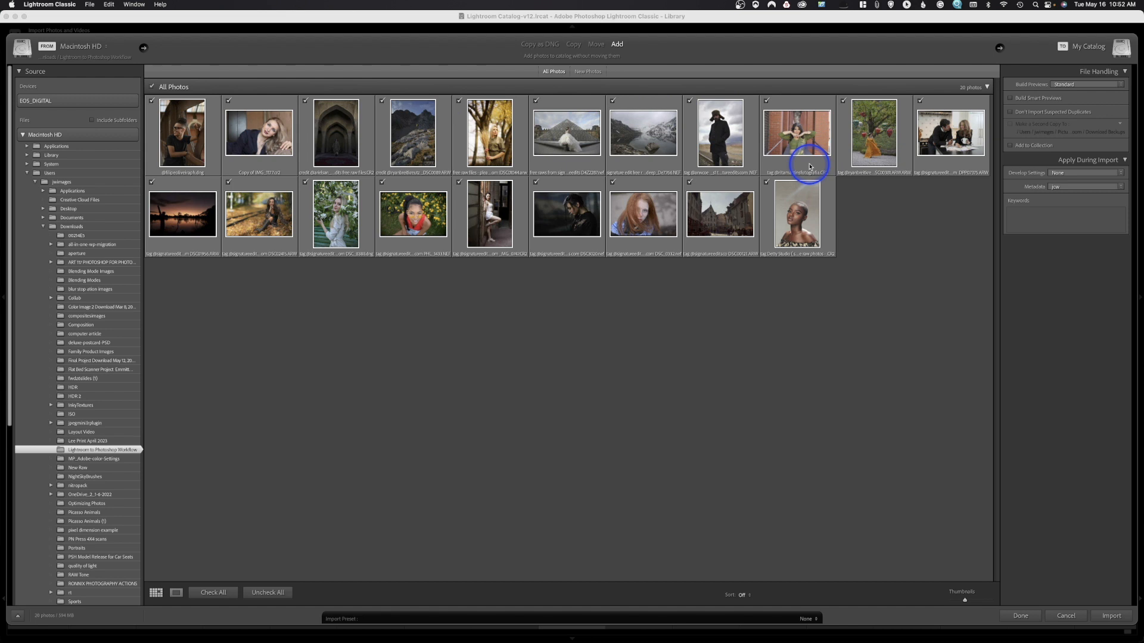
# Exclude and re-include the last portrait, and uncheck all photos before checking them all again.
pyautogui.click(766, 184)
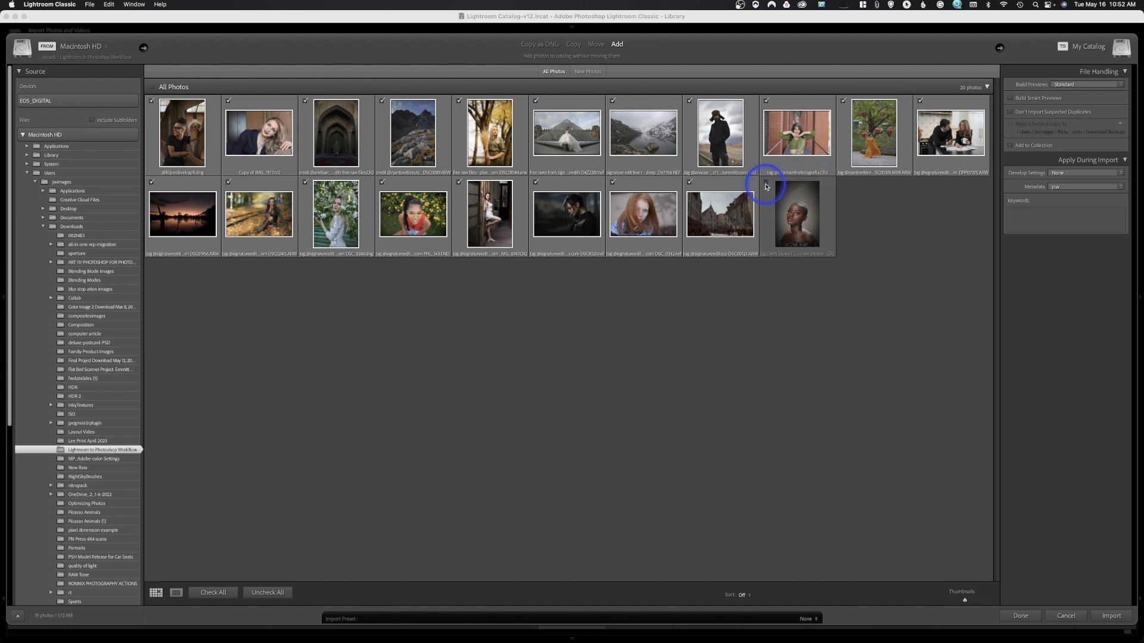
pyautogui.click(766, 185)
pyautogui.click(227, 593)
pyautogui.click(268, 593)
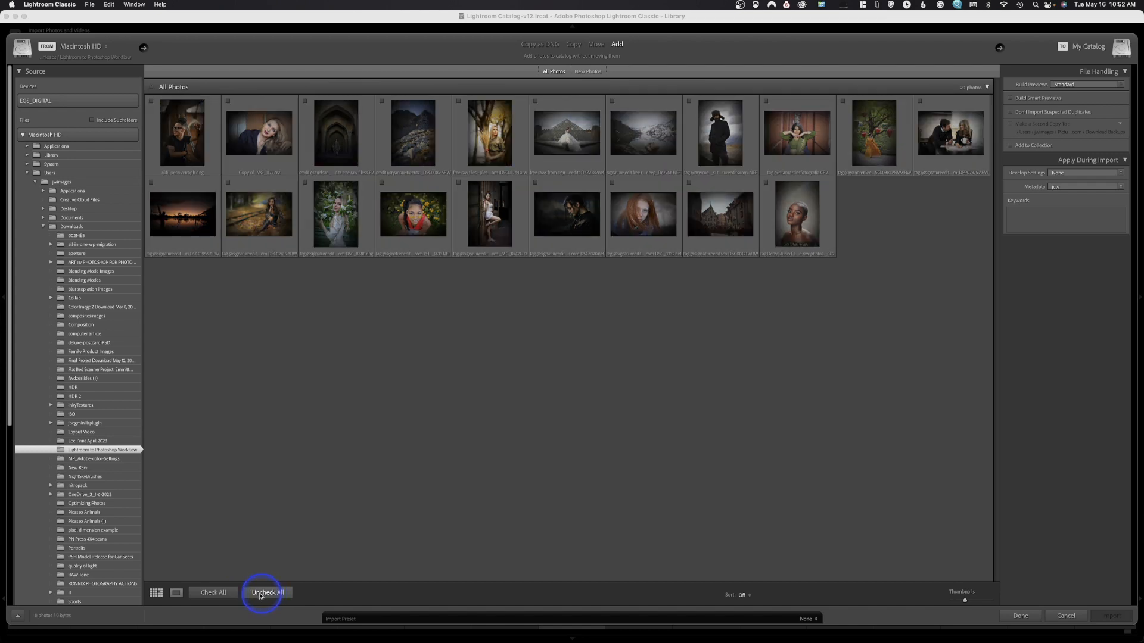
pyautogui.click(209, 593)
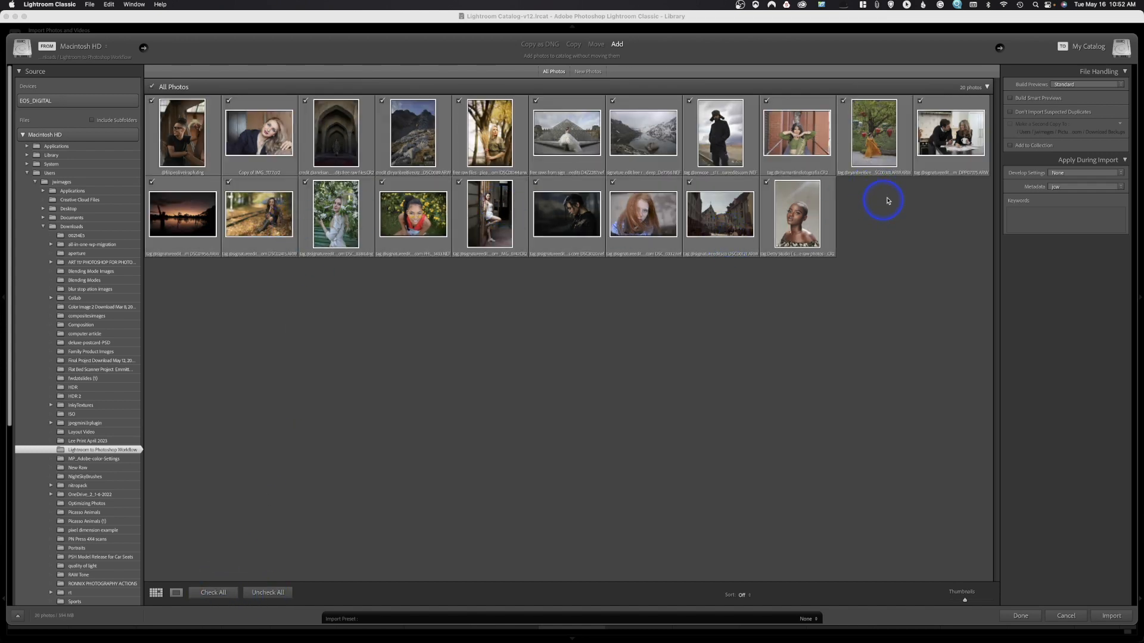
# Import all checked photos with Standard previews and with the exclusion of suspected duplicates turned off.
pyautogui.click(1097, 85)
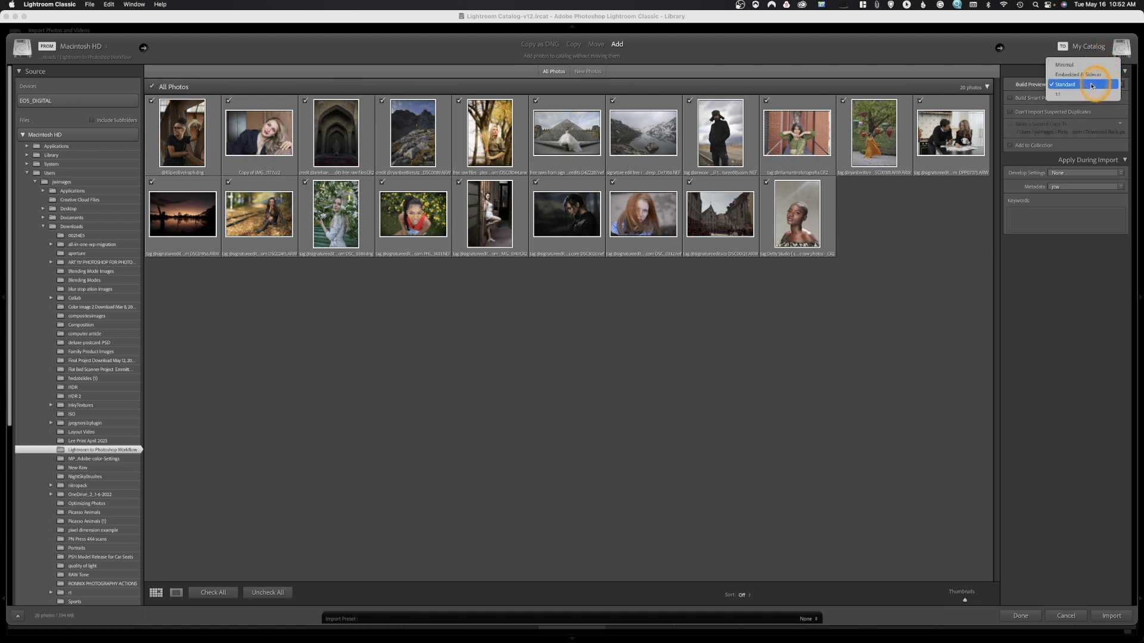
pyautogui.click(1092, 86)
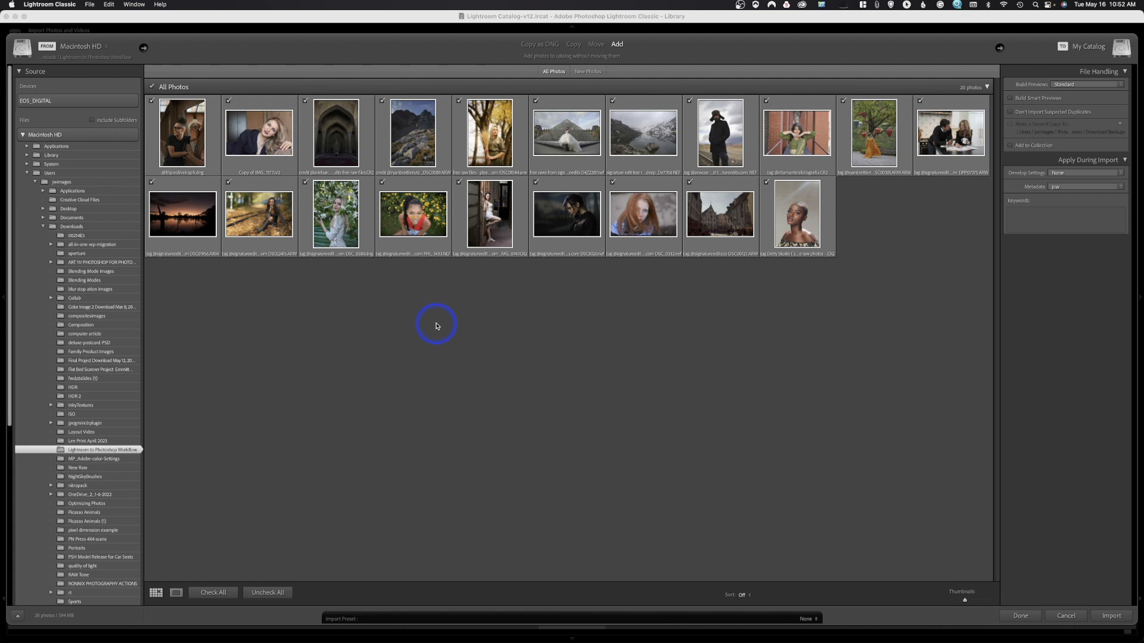
pyautogui.click(1011, 112)
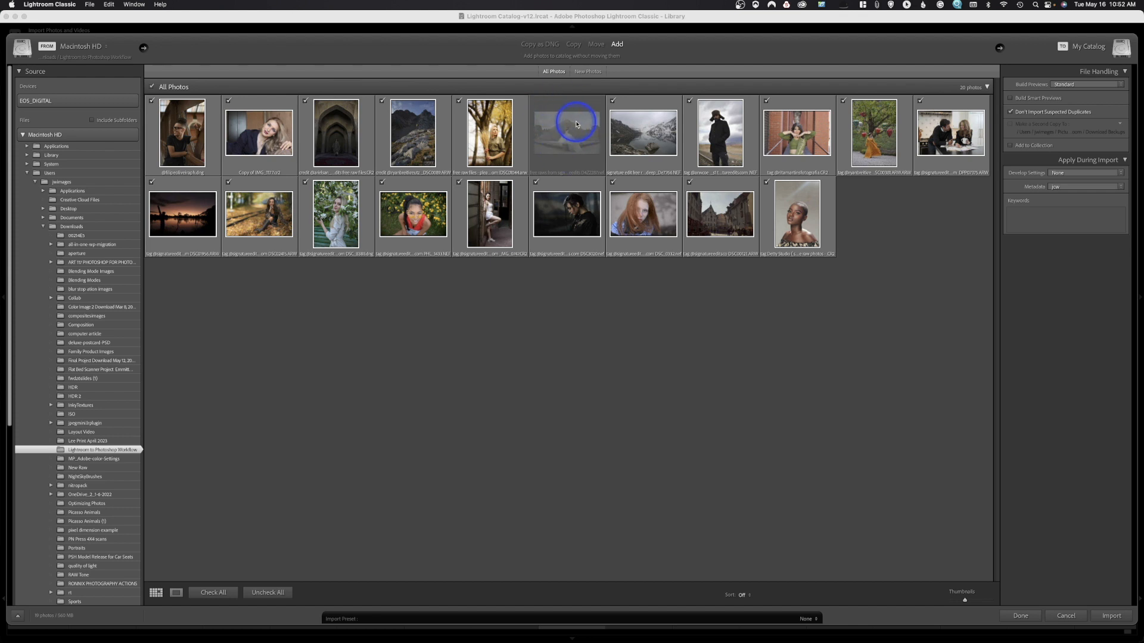
pyautogui.click(1010, 113)
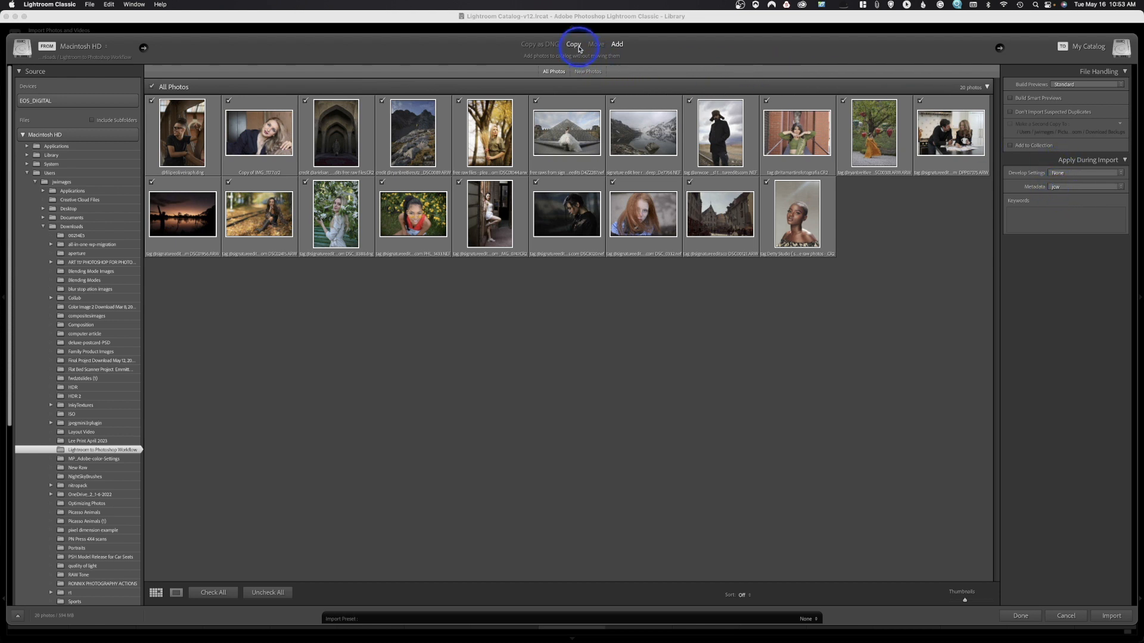
pyautogui.click(1112, 616)
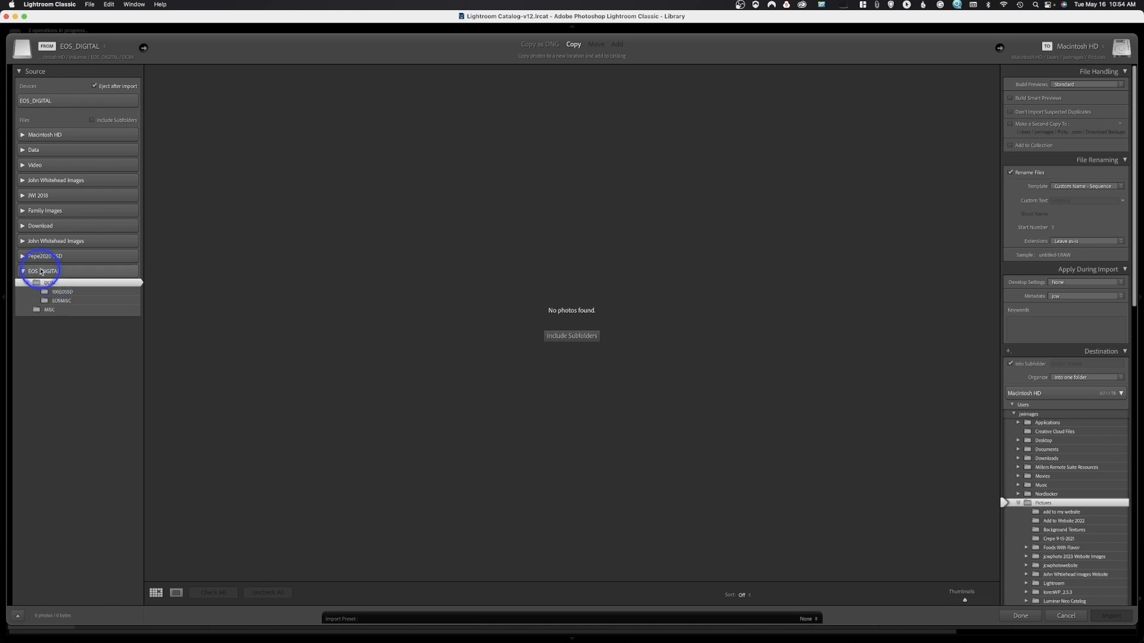
# Select the first folder inside DCIM on the EOS_DIGITAL card as the source, leaving the exclusion of suspected duplicates off.
pyautogui.click(57, 292)
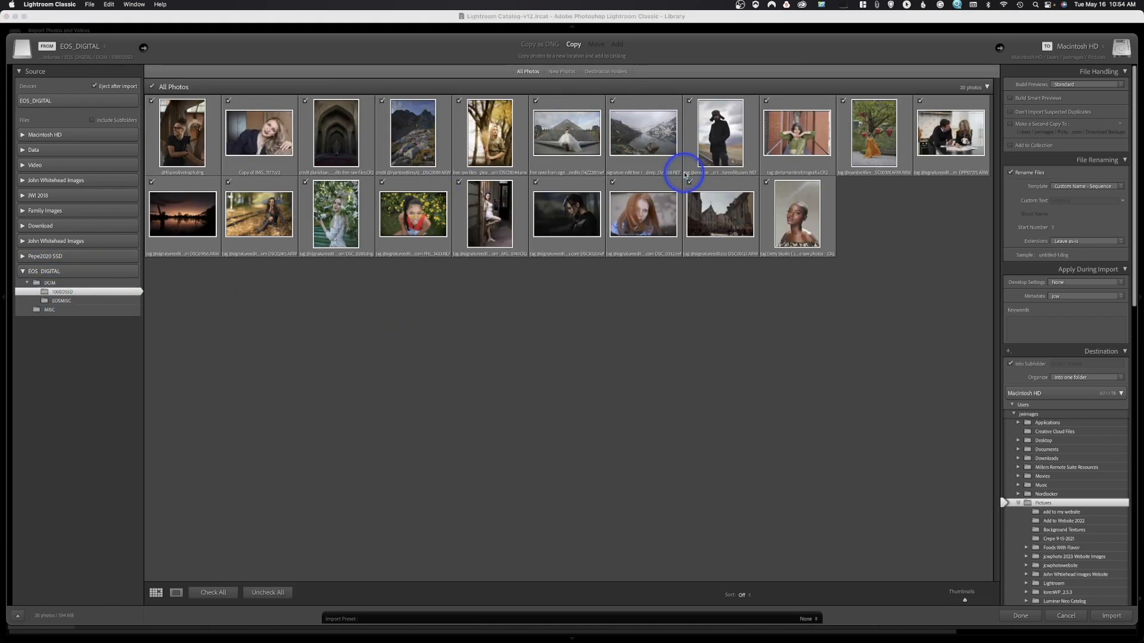
pyautogui.click(1011, 113)
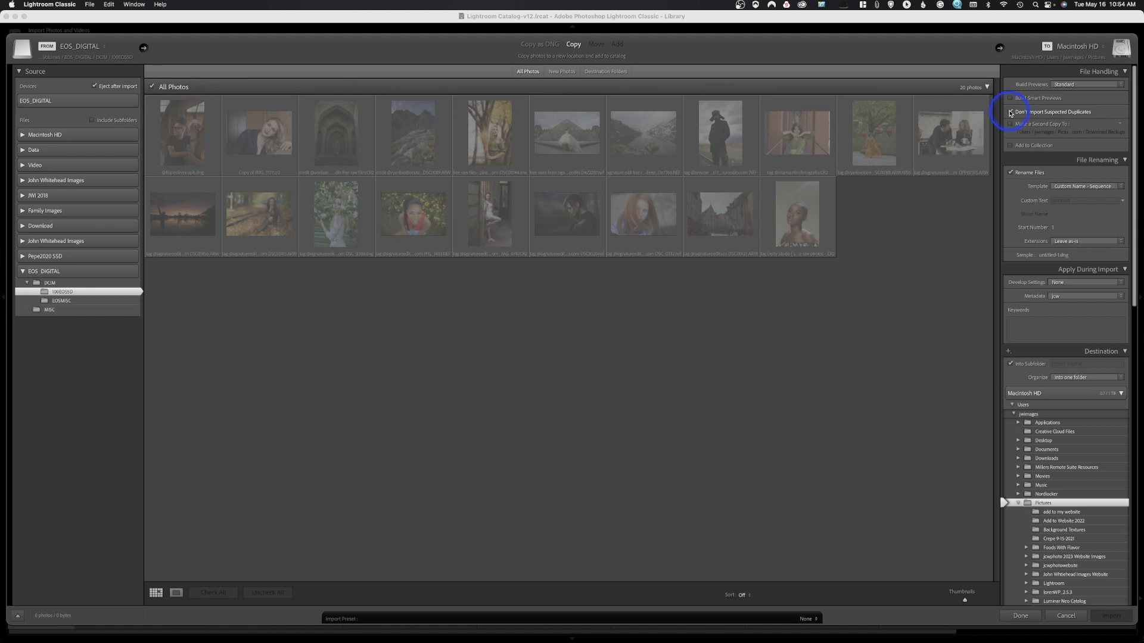
pyautogui.click(1010, 112)
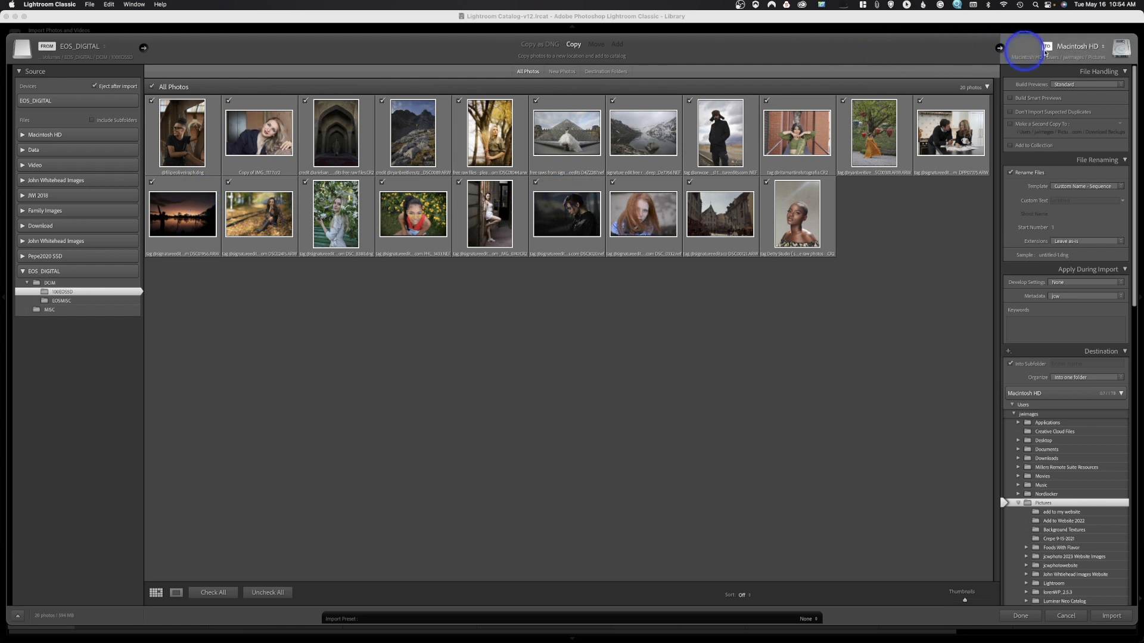
# Preview the first photo enlarged, return to the grid, and check the sort order and thumbnail size options.
pyautogui.click(173, 593)
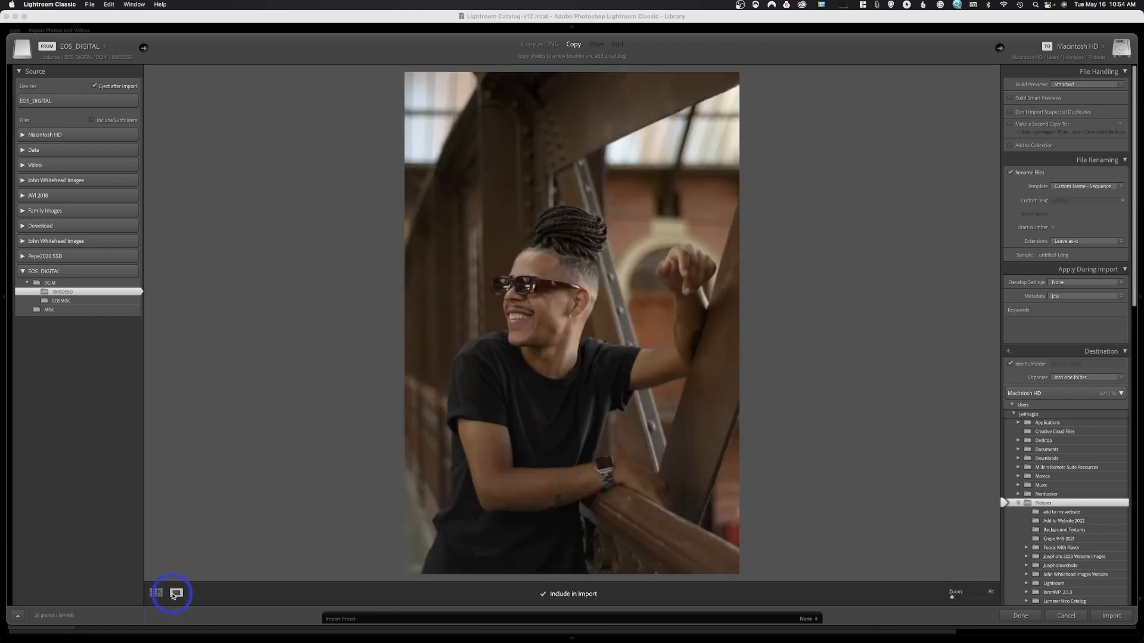
pyautogui.click(157, 593)
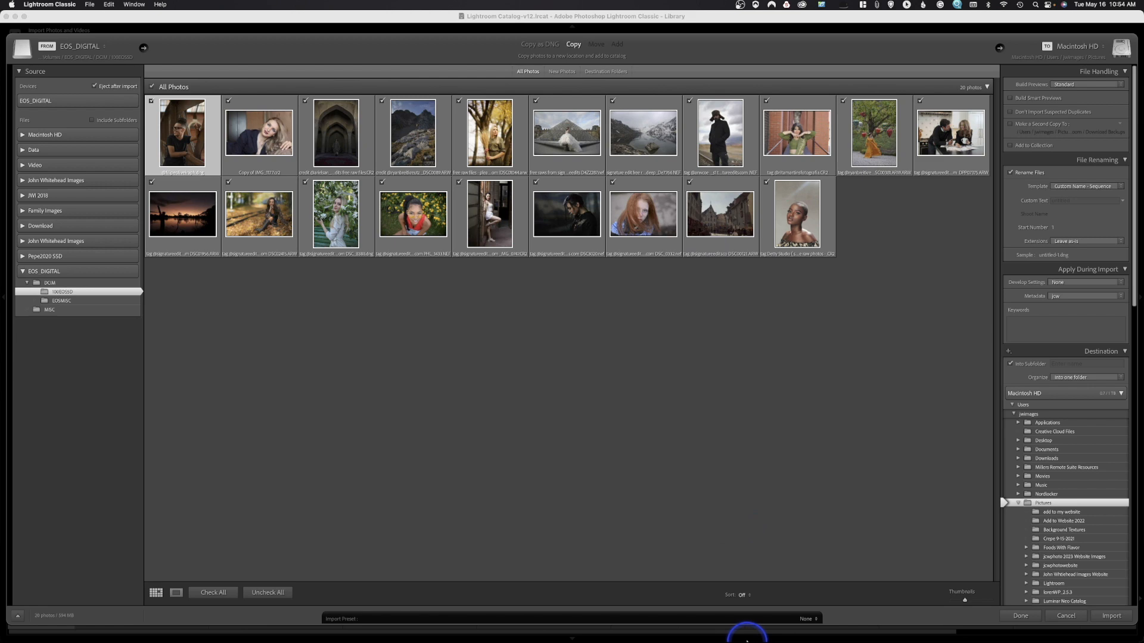
pyautogui.click(743, 594)
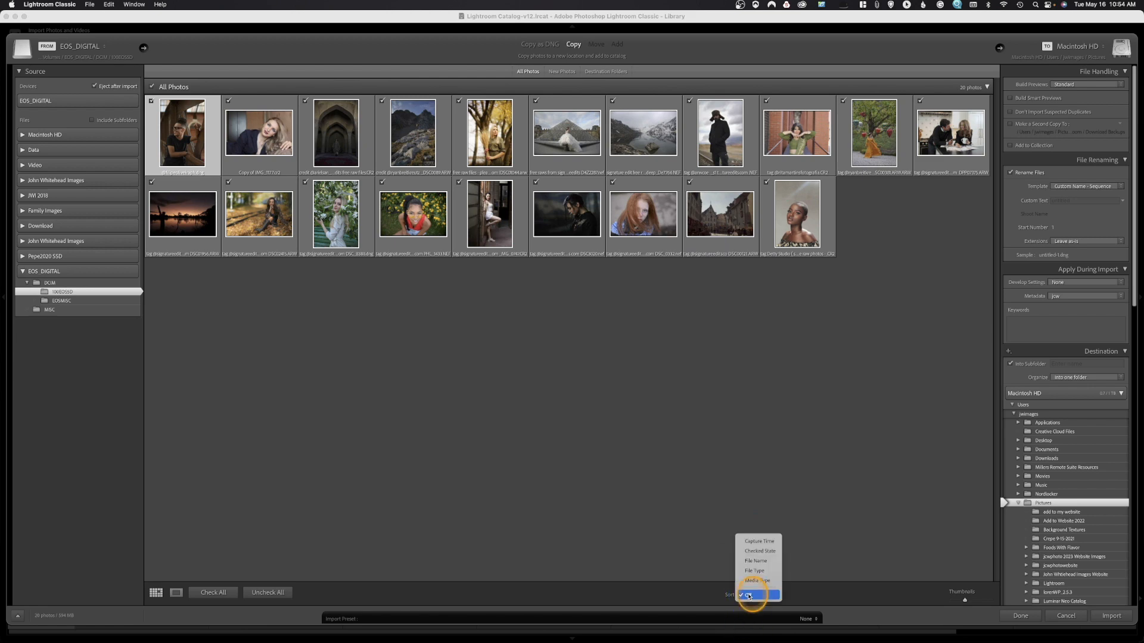
pyautogui.click(678, 505)
pyautogui.moveTo(966, 603); pyautogui.dragTo(966, 601)
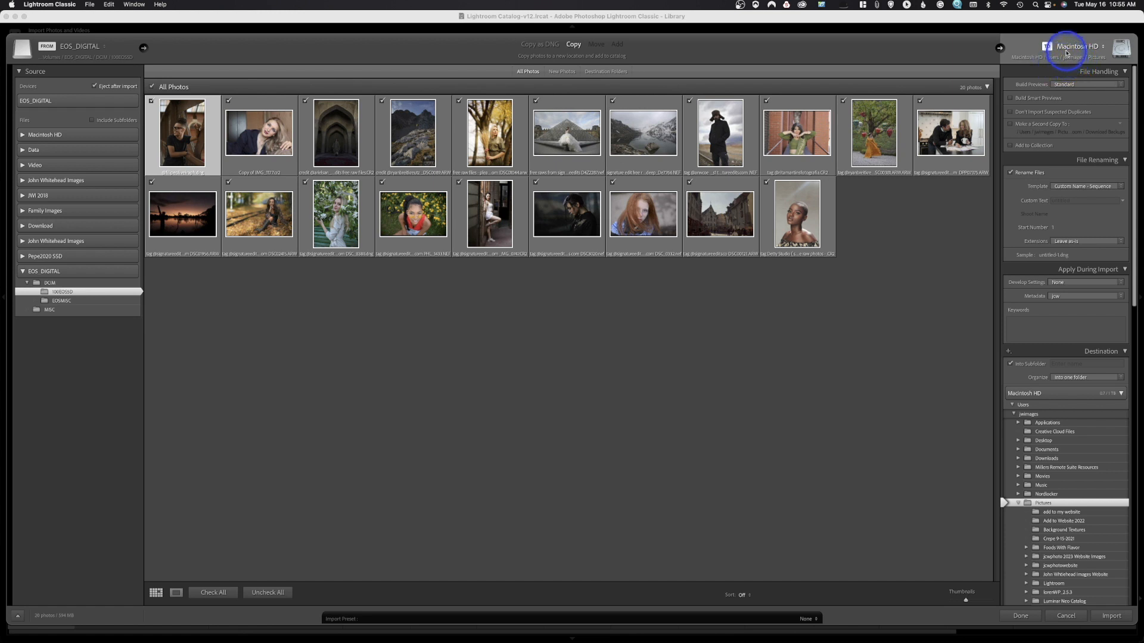
# Set the import destination to the Pepe2020 SSD drive, confirming it through the other-destination folder chooser.
pyautogui.click(1067, 53)
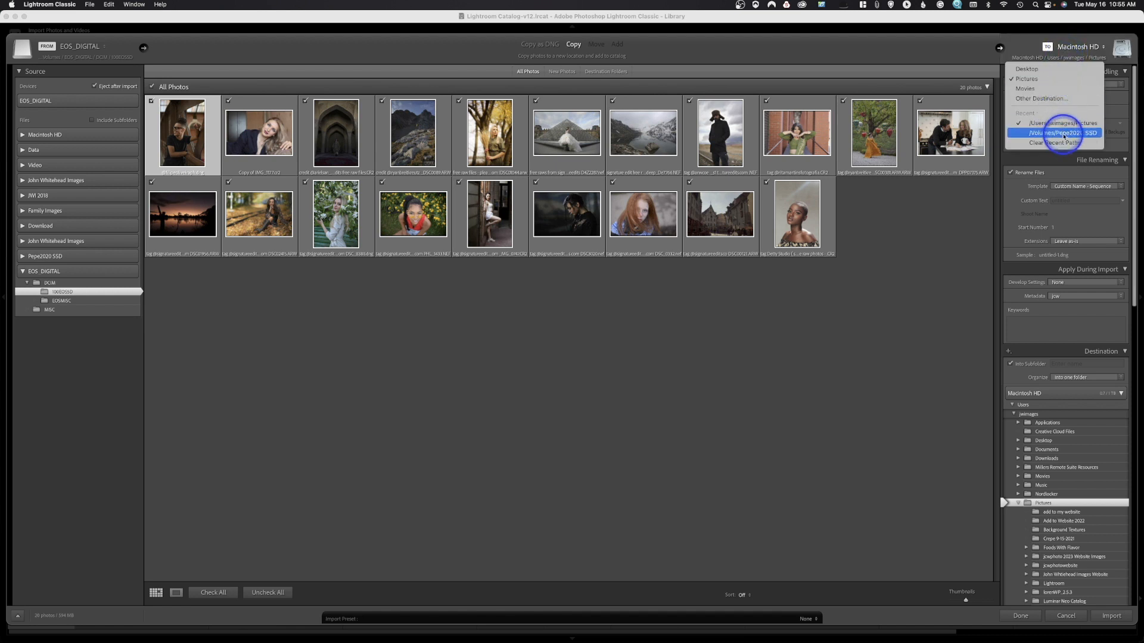
pyautogui.click(1064, 134)
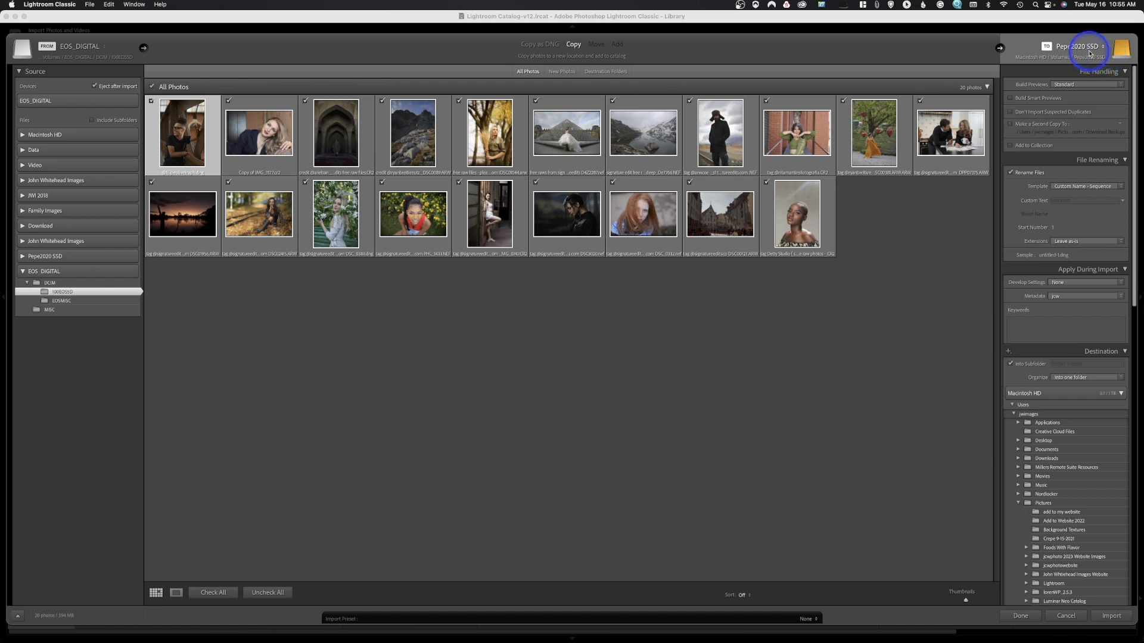
pyautogui.click(1089, 52)
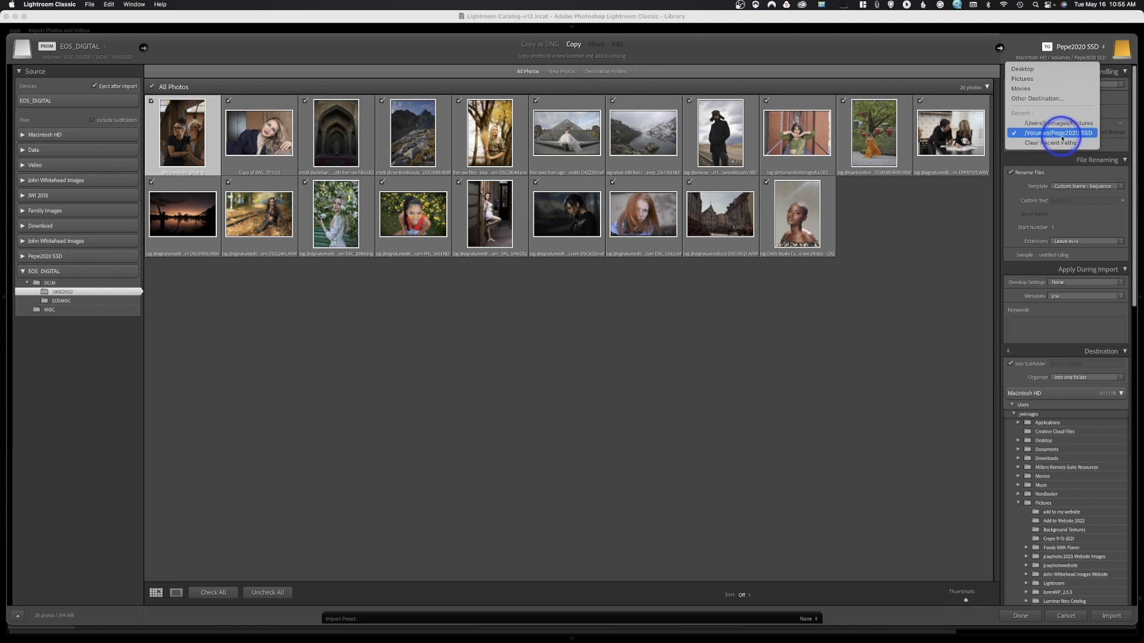
pyautogui.click(1040, 99)
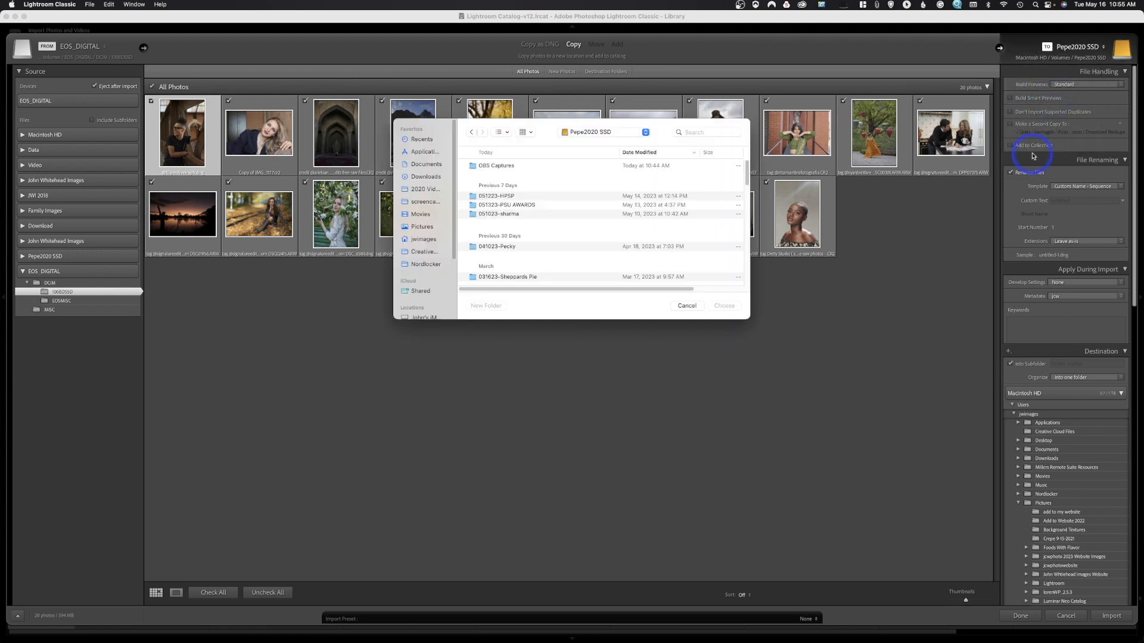
pyautogui.scroll(-1, 433, 261)
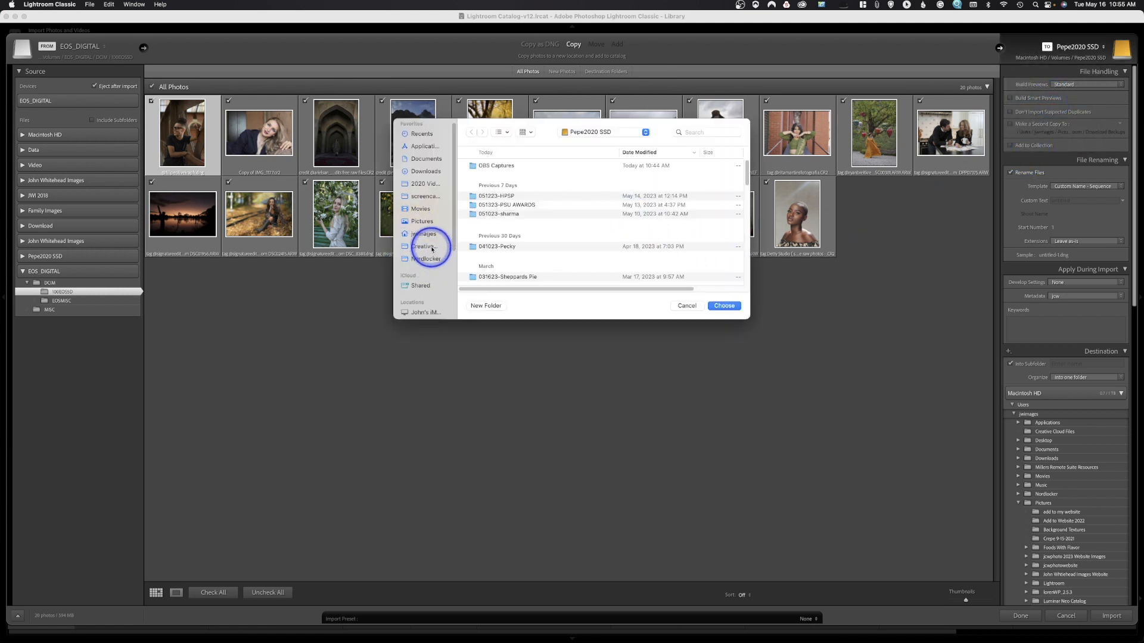
pyautogui.scroll(1, 436, 219)
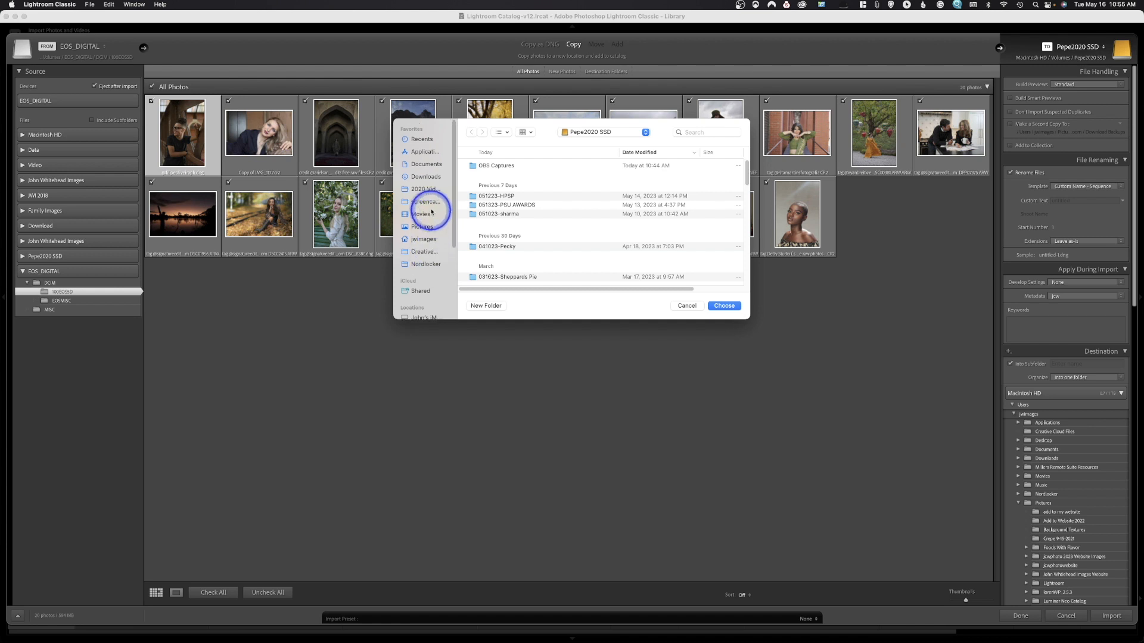
pyautogui.scroll(-3, 427, 193)
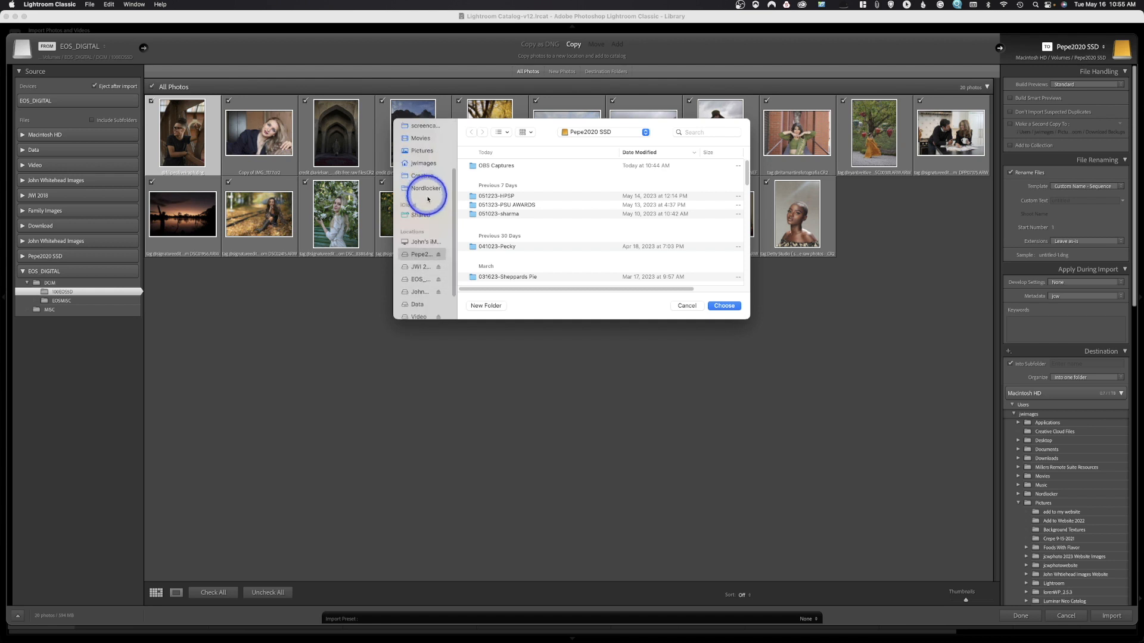
pyautogui.click(423, 255)
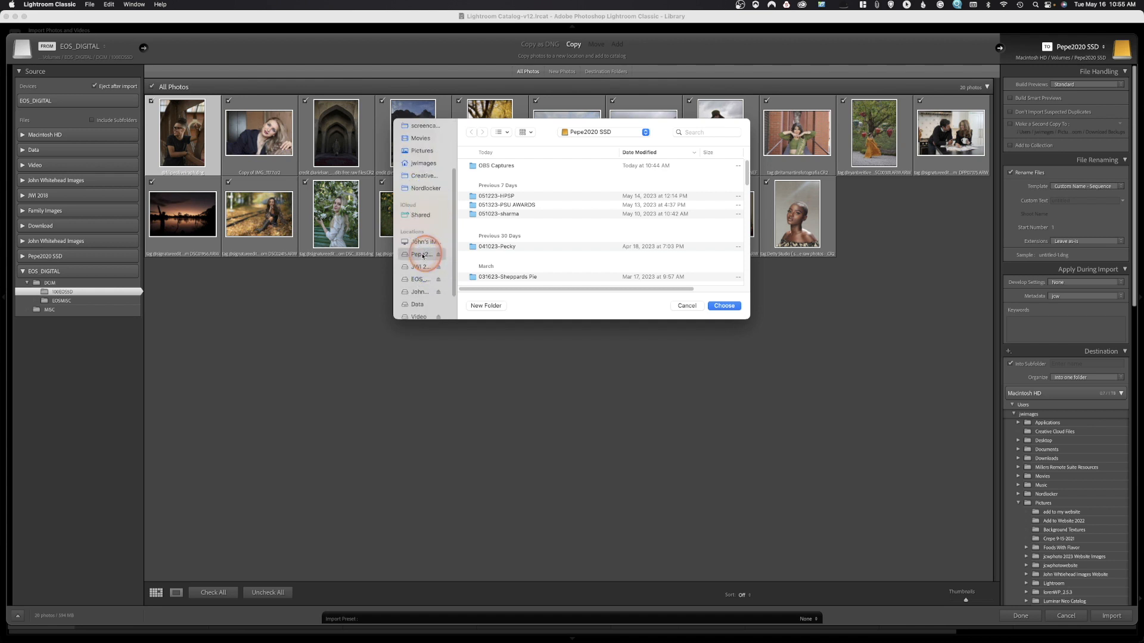
pyautogui.click(725, 306)
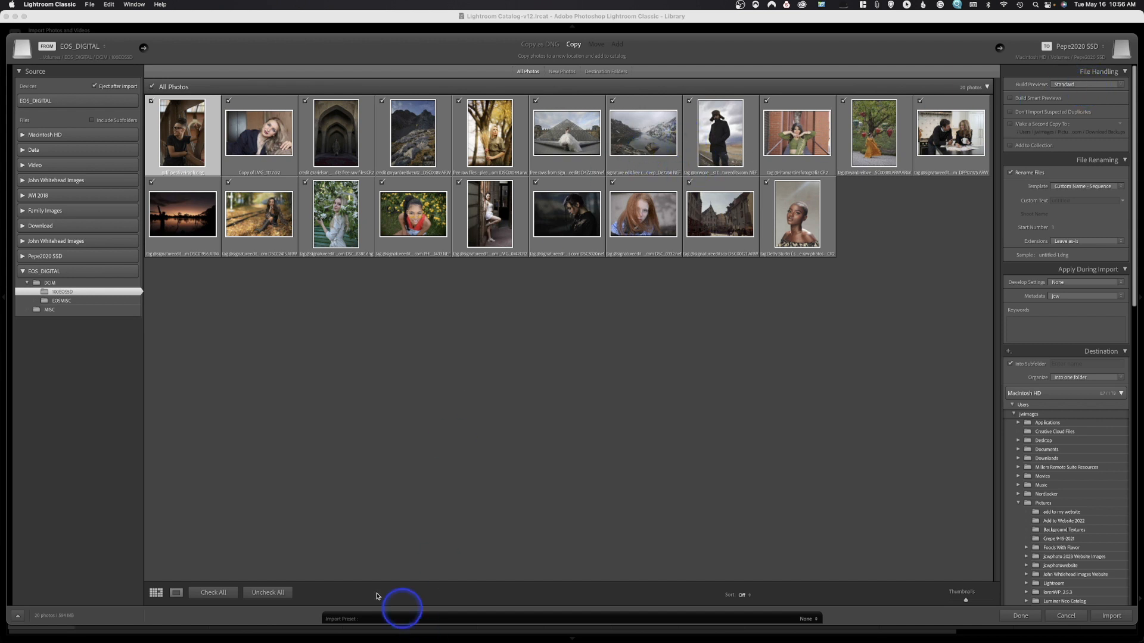
# View the first photo at large size, go back to the grid, and keep the preview build option at Standard.
pyautogui.click(175, 594)
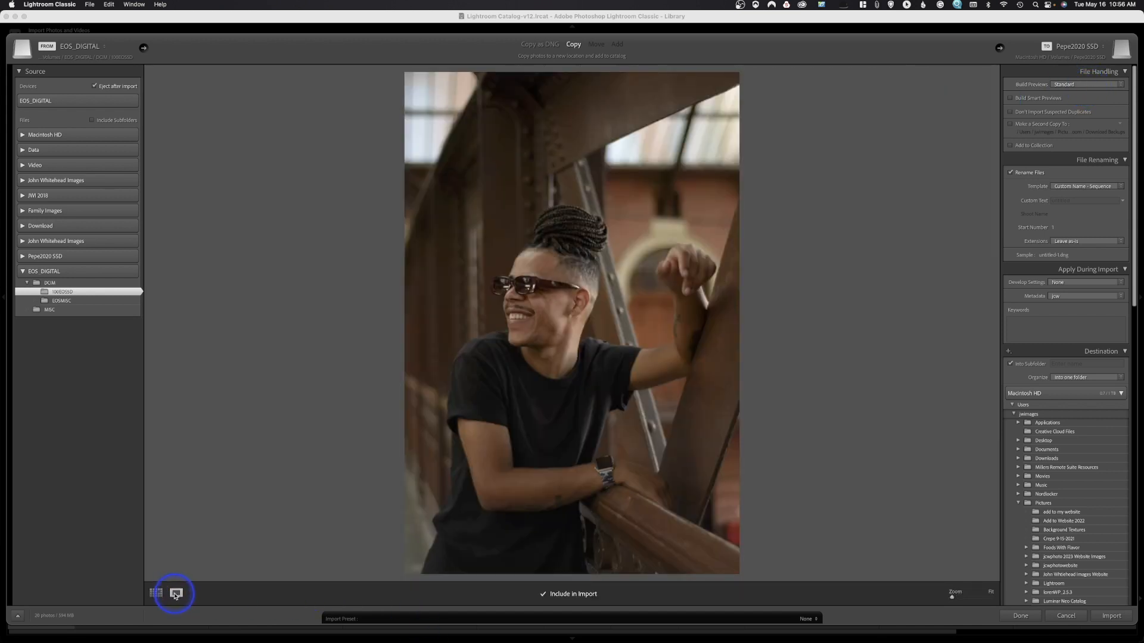
pyautogui.click(156, 593)
pyautogui.click(1092, 84)
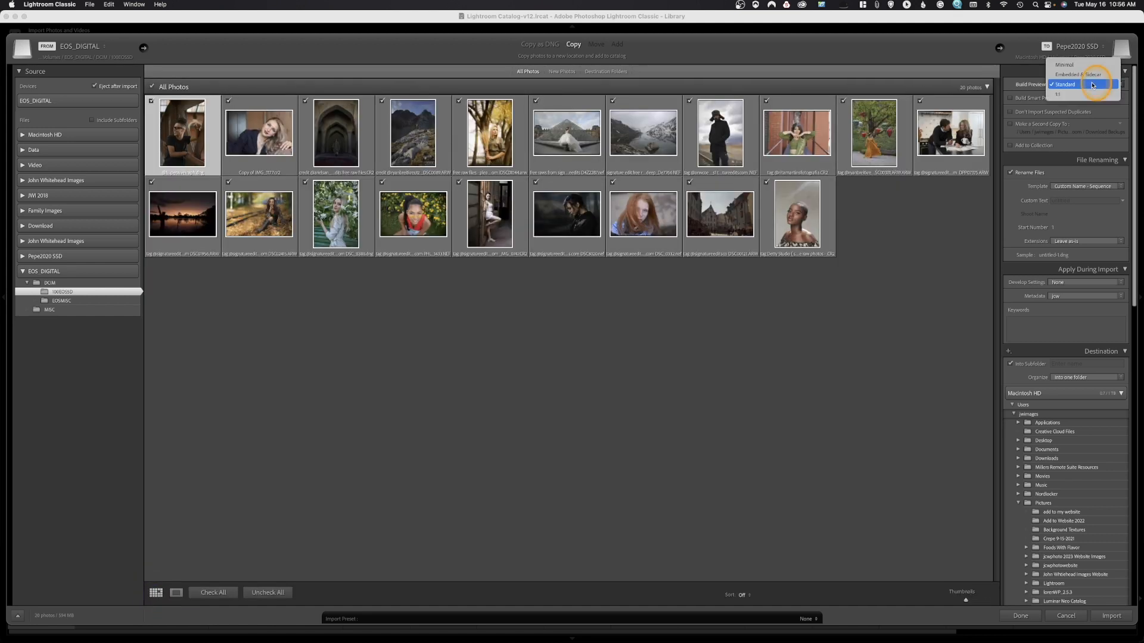
pyautogui.click(1092, 85)
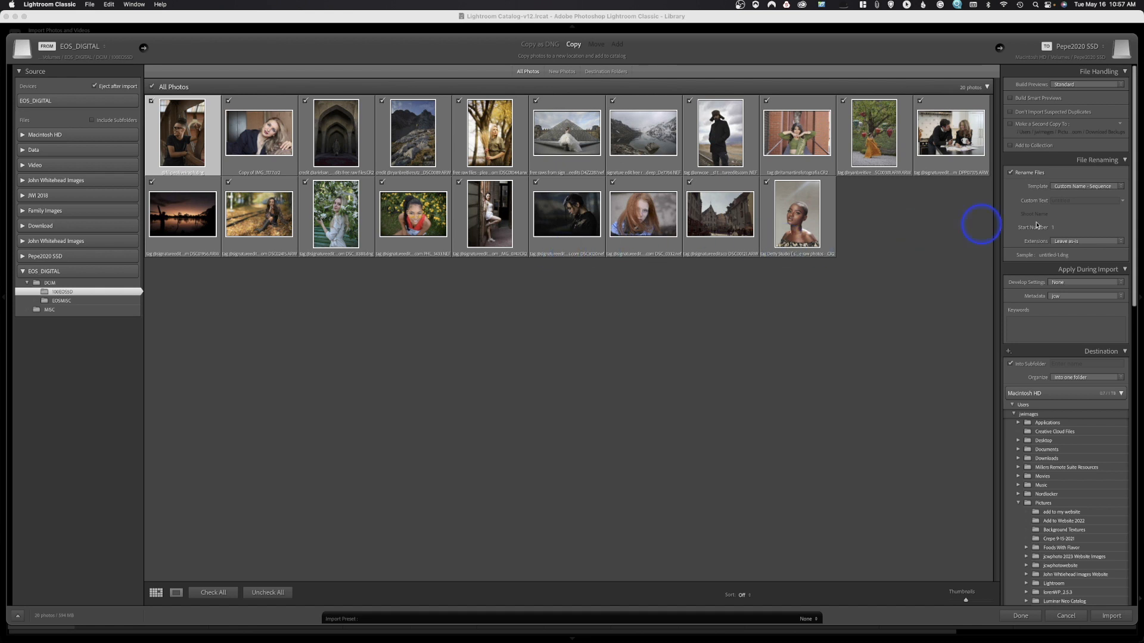
# Set file renaming to the Custom Name - Sequence template with the custom text "lightroomtophotshop".
pyautogui.click(1063, 187)
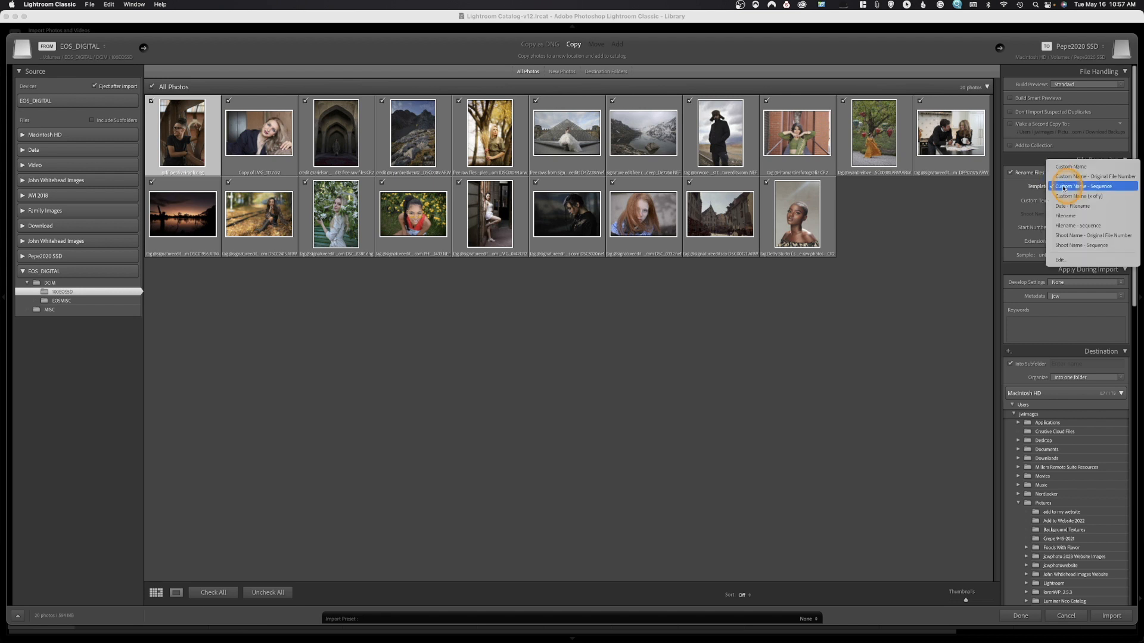
pyautogui.click(1064, 187)
pyautogui.click(1058, 200)
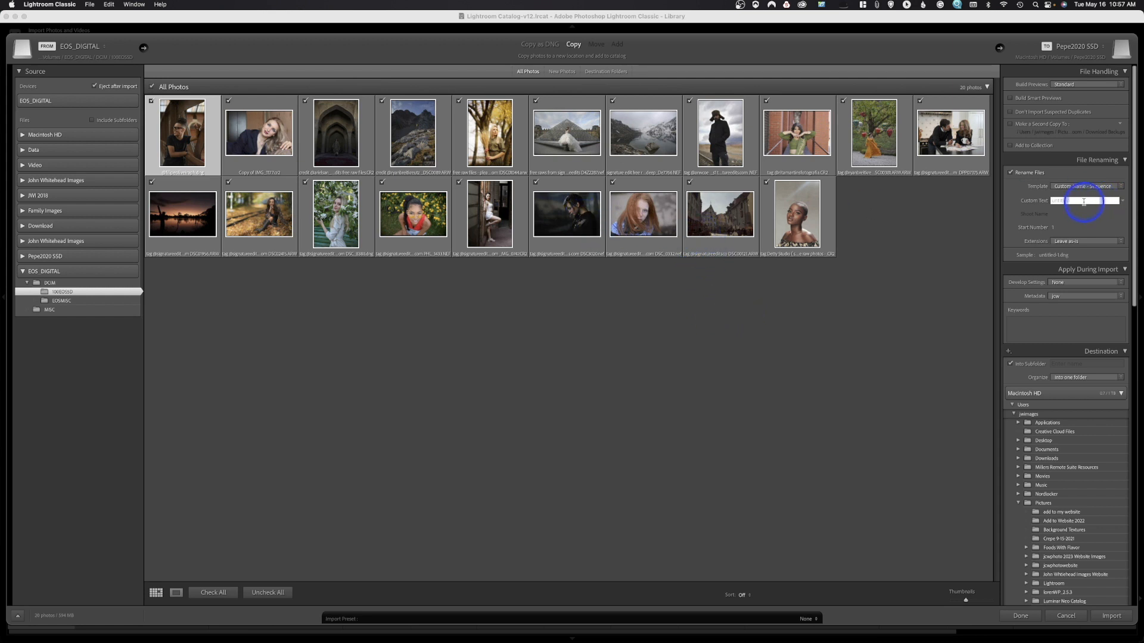
pyautogui.write('lightroomtopho')
pyautogui.write('tshop')
# Review the caption, IPTC content, copyright and creator fields of the jcw metadata preset in the preset editor, then close it.
pyautogui.click(1086, 296)
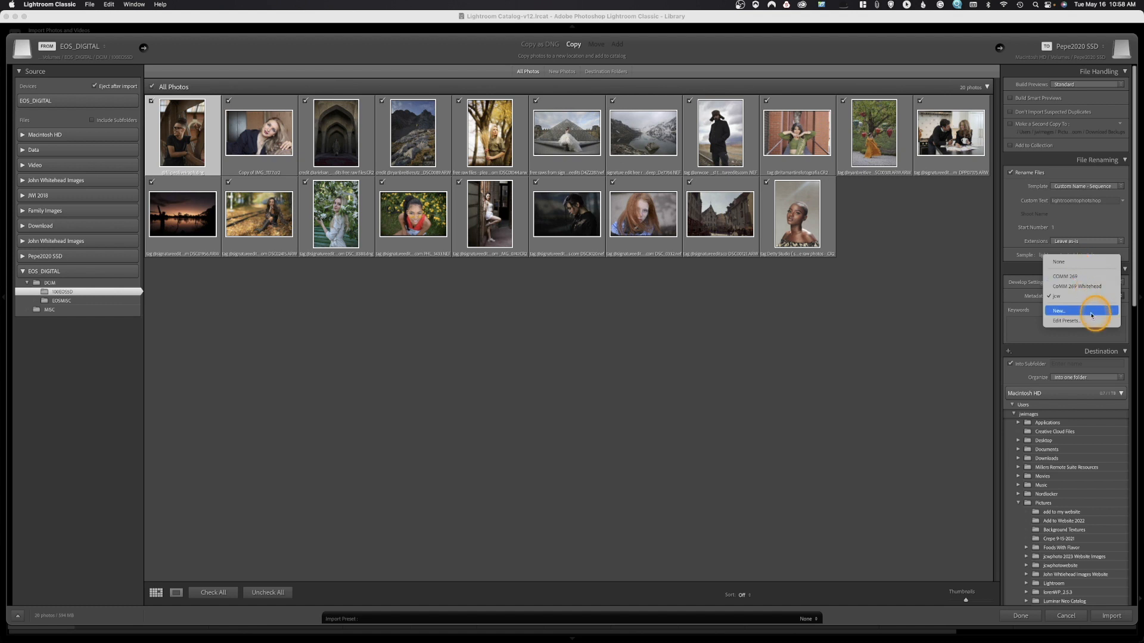
pyautogui.click(1092, 321)
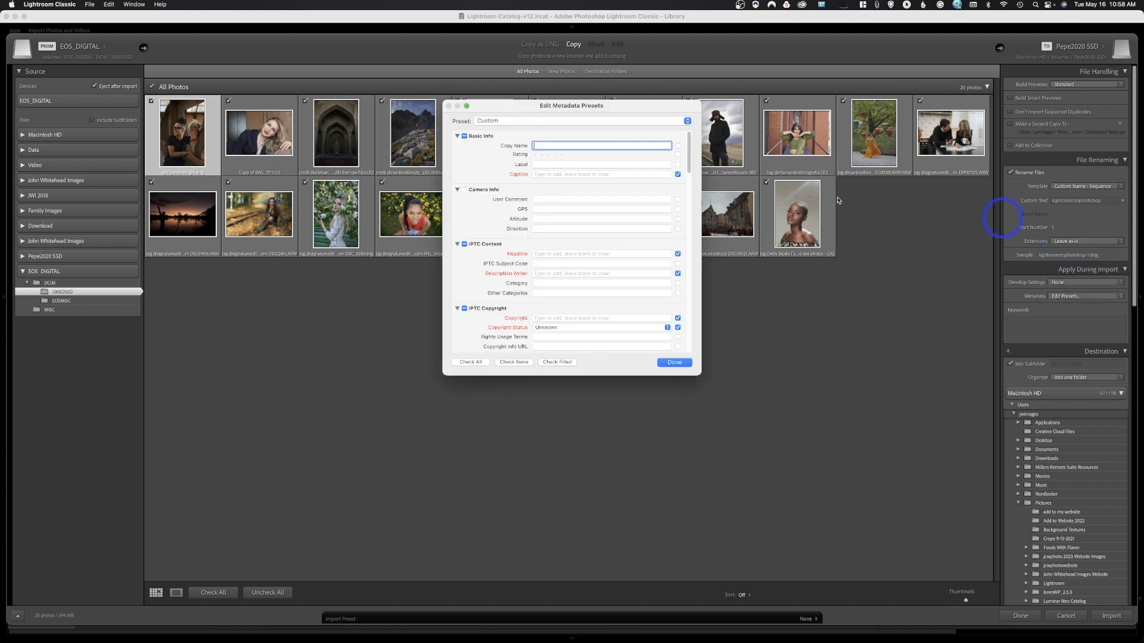
pyautogui.click(488, 121)
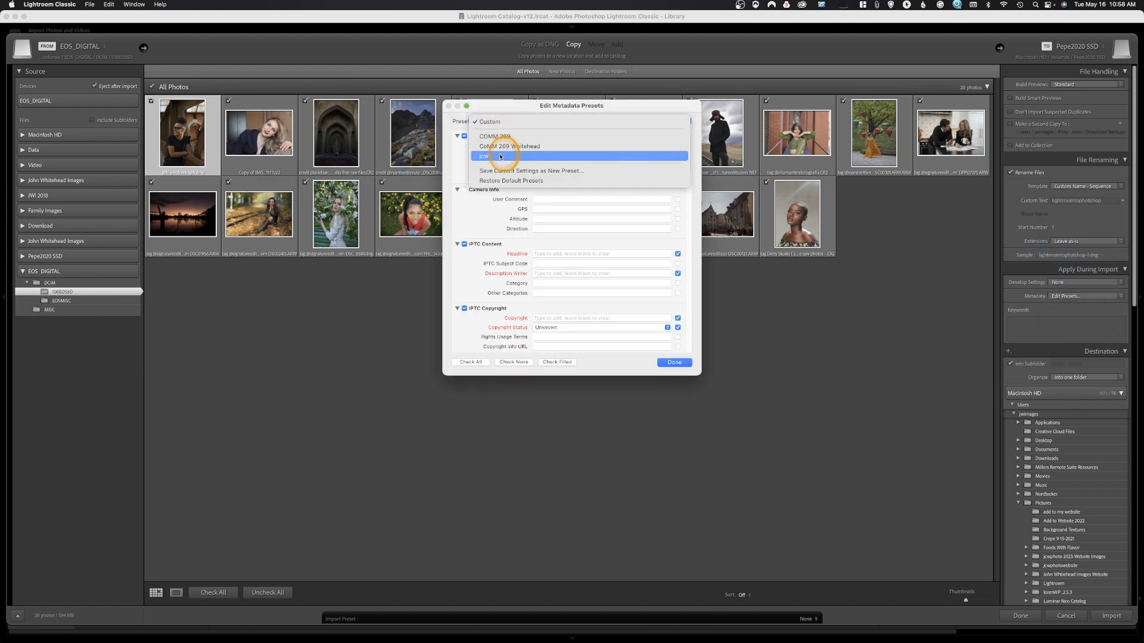
pyautogui.click(503, 153)
pyautogui.scroll(-1, 593, 224)
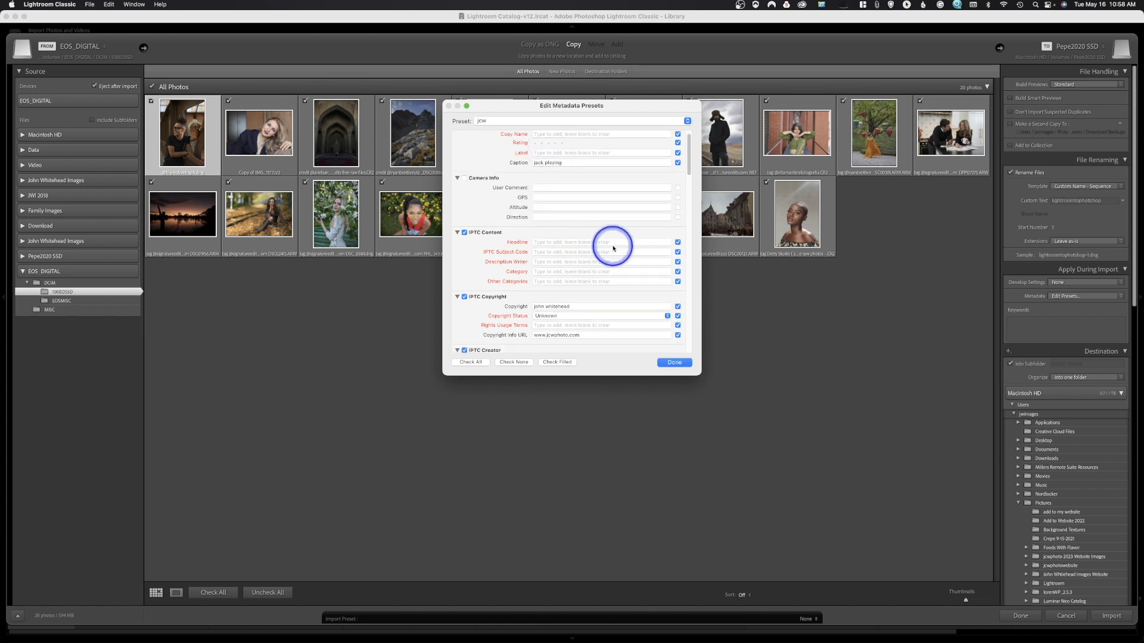
pyautogui.scroll(-2, 596, 245)
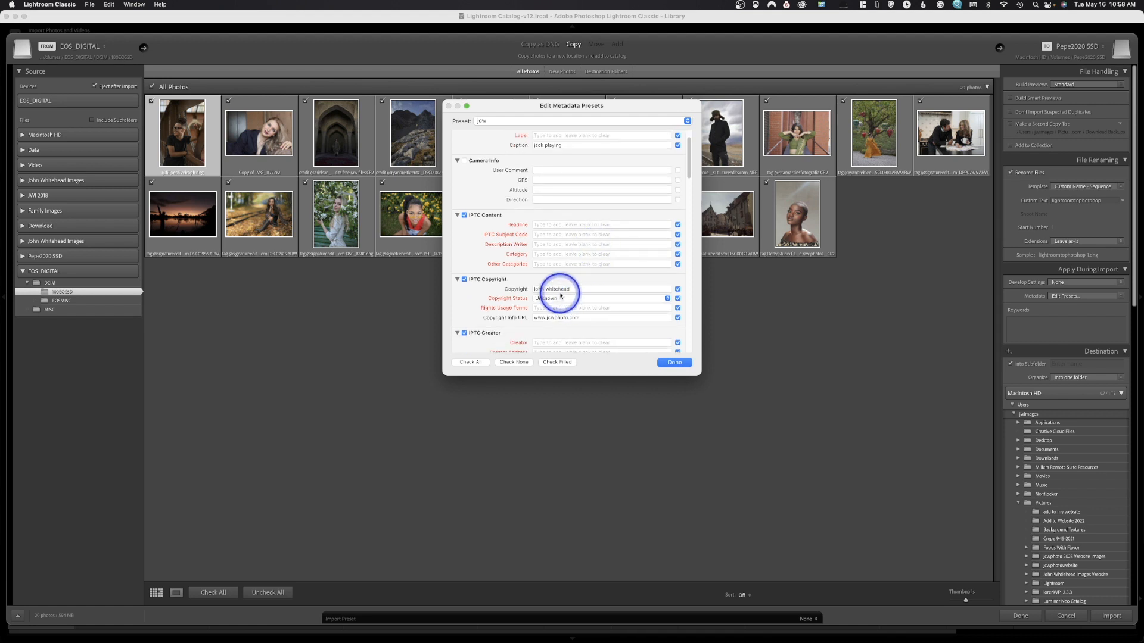
pyautogui.scroll(-1, 567, 302)
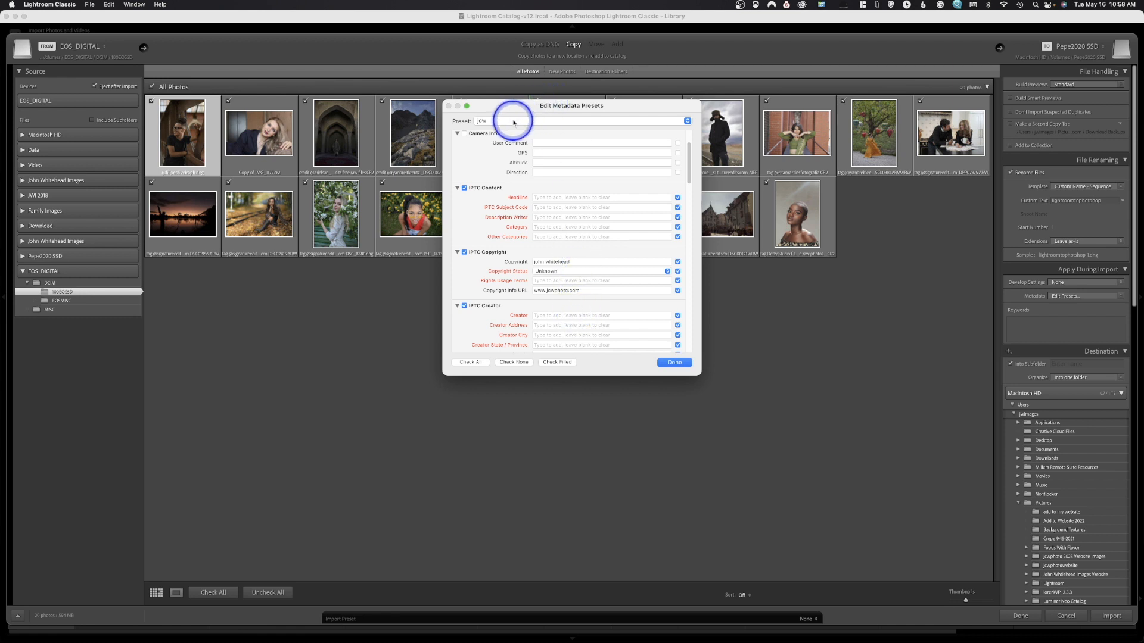
pyautogui.click(672, 363)
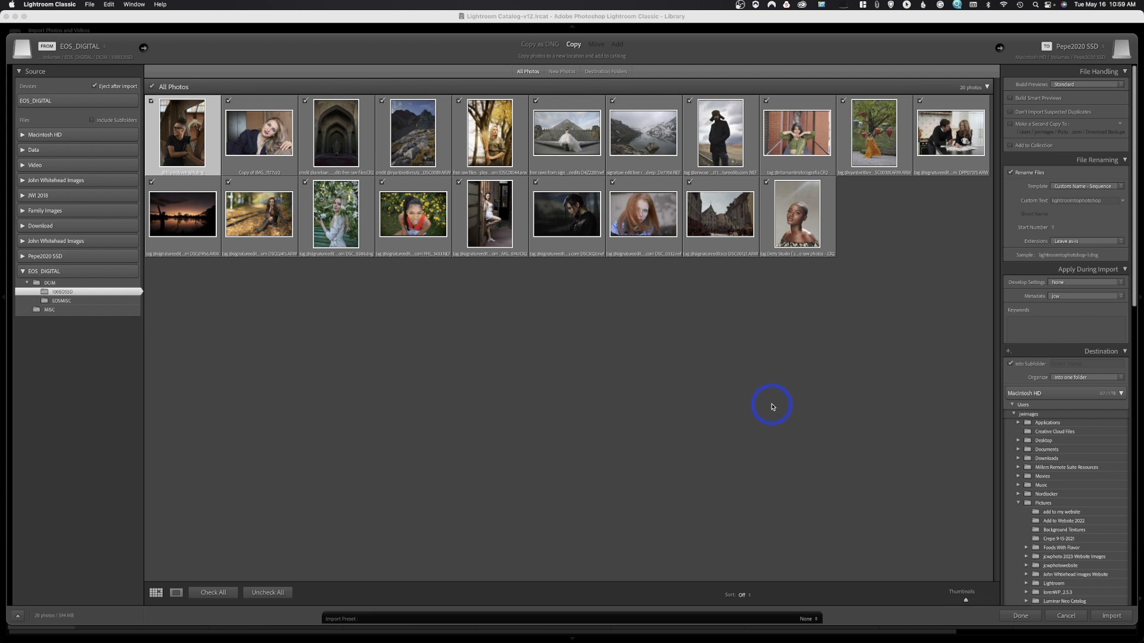
# Add "portraits," to the keywords applied during import.
pyautogui.click(1039, 325)
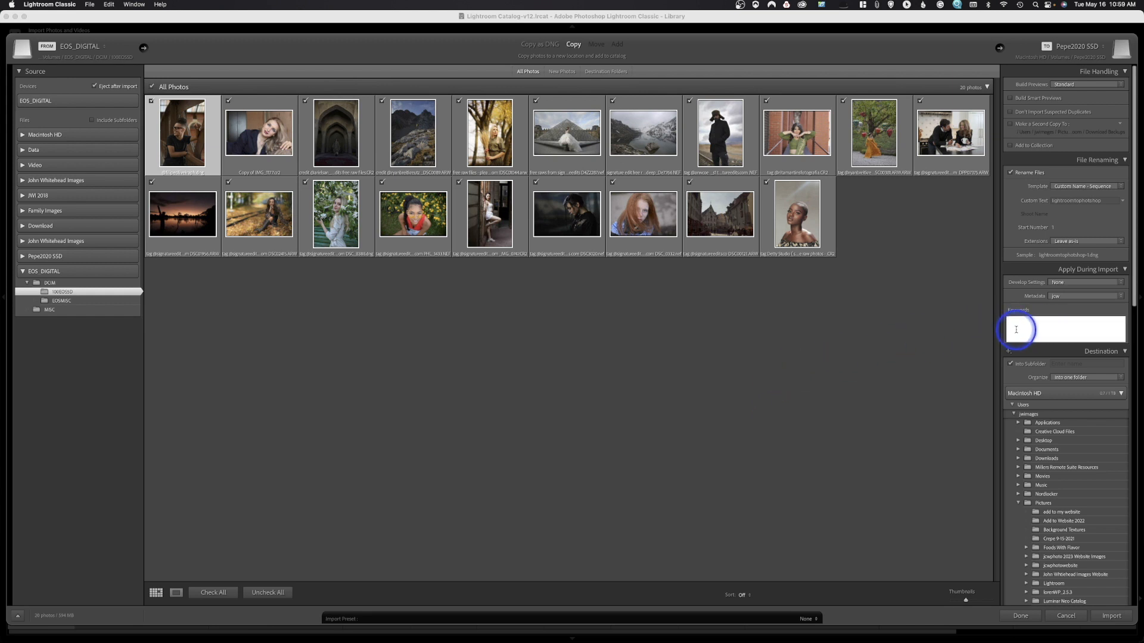
pyautogui.write('p')
pyautogui.write('ortraiul')
pyautogui.write('s,')
pyautogui.click(1029, 319)
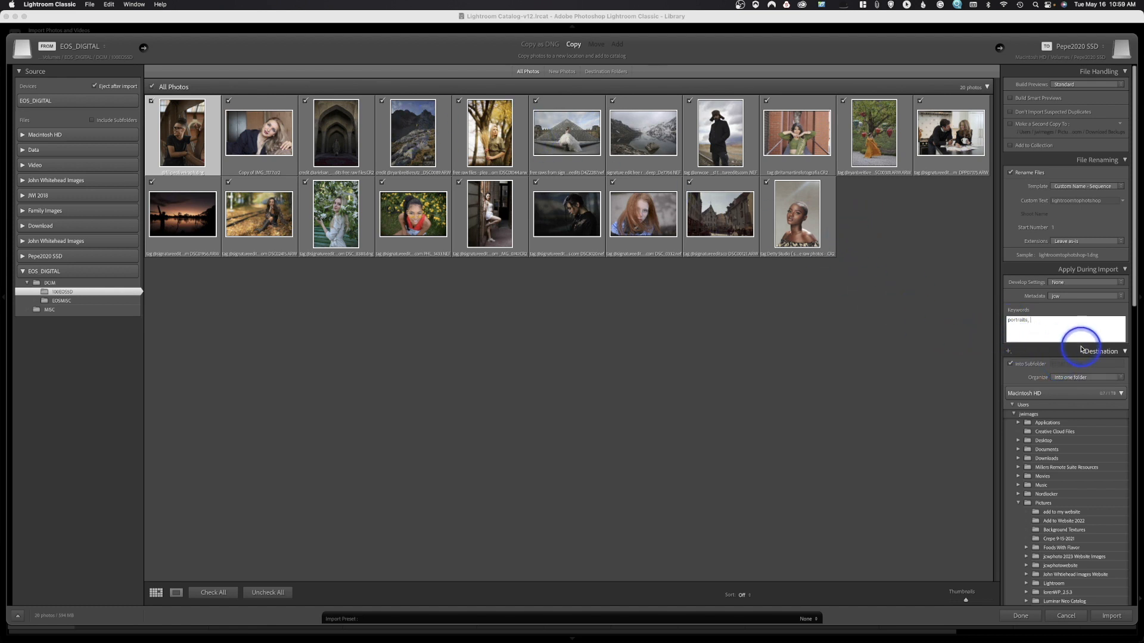
# Organize the photos into one folder in a subfolder named "lrtops 05-15-2023" and start the import.
pyautogui.click(1080, 377)
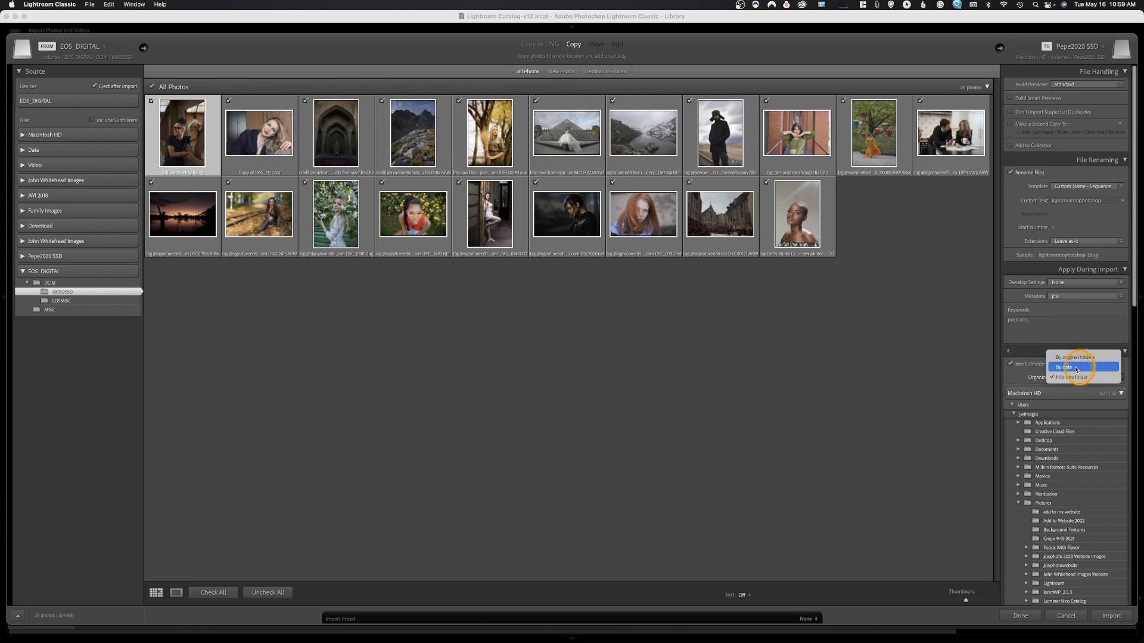
pyautogui.click(1076, 376)
pyautogui.click(1057, 364)
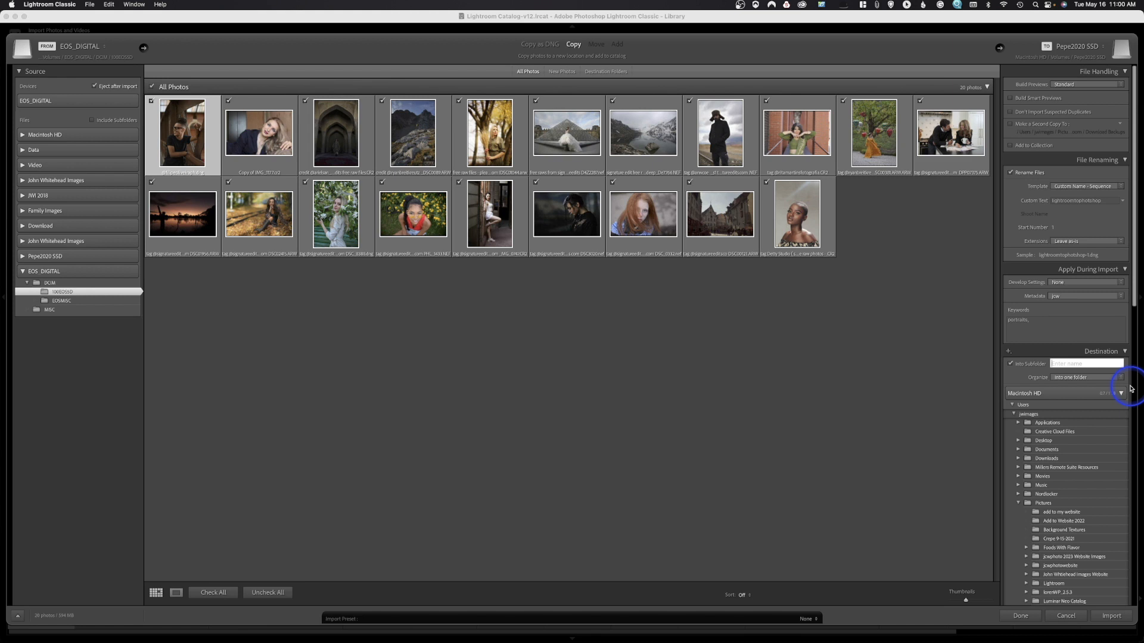
pyautogui.write('l')
pyautogui.write('rto')
pyautogui.write('ps 05-')
pyautogui.write('15')
pyautogui.write('lr')
pyautogui.moveTo(1071, 364); pyautogui.dragTo(1090, 364)
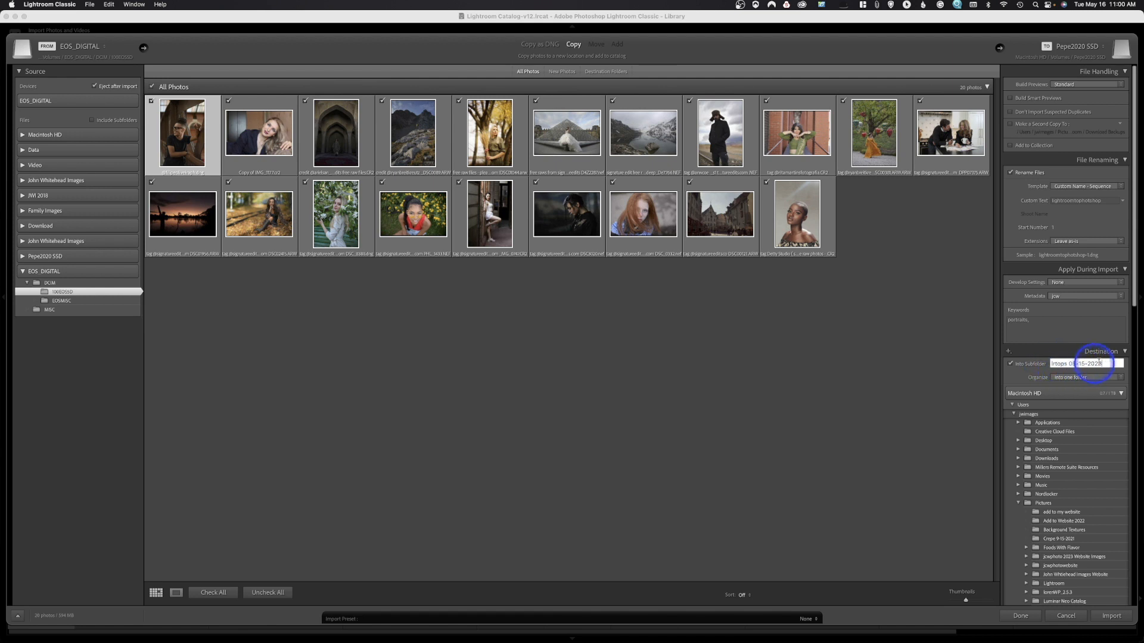
pyautogui.click(1101, 393)
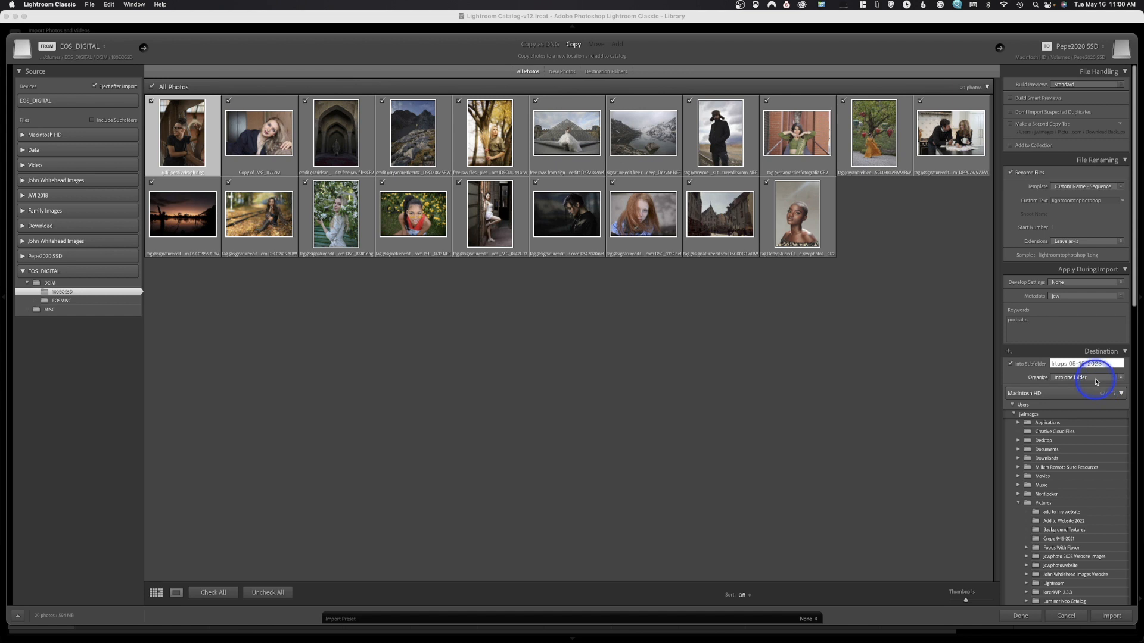
pyautogui.click(1118, 619)
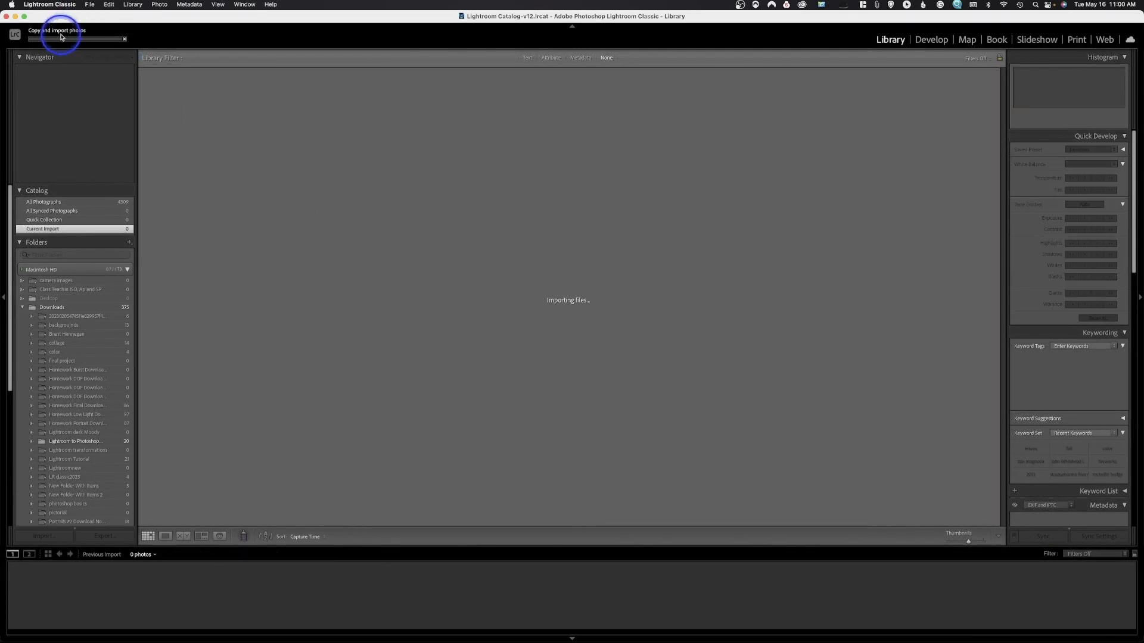